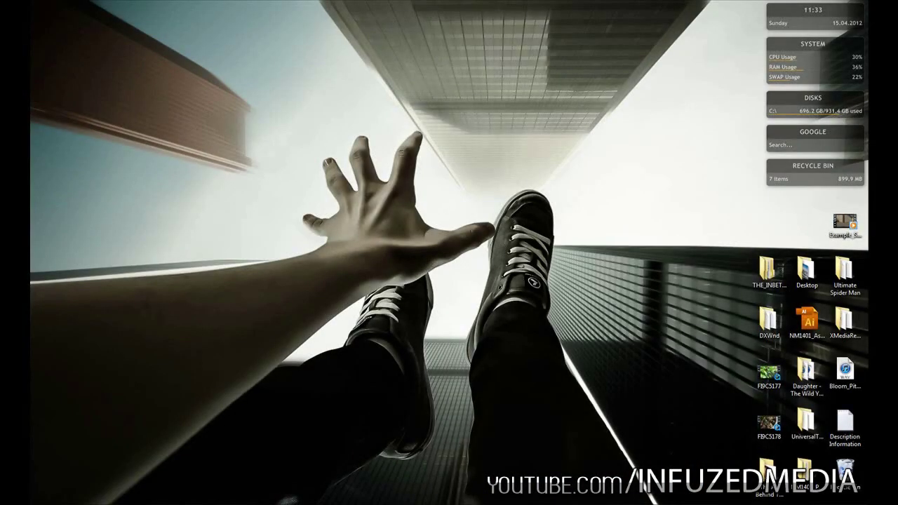
# Step: Switch to After Effects and maximize its window
pyautogui.click(165, 504)
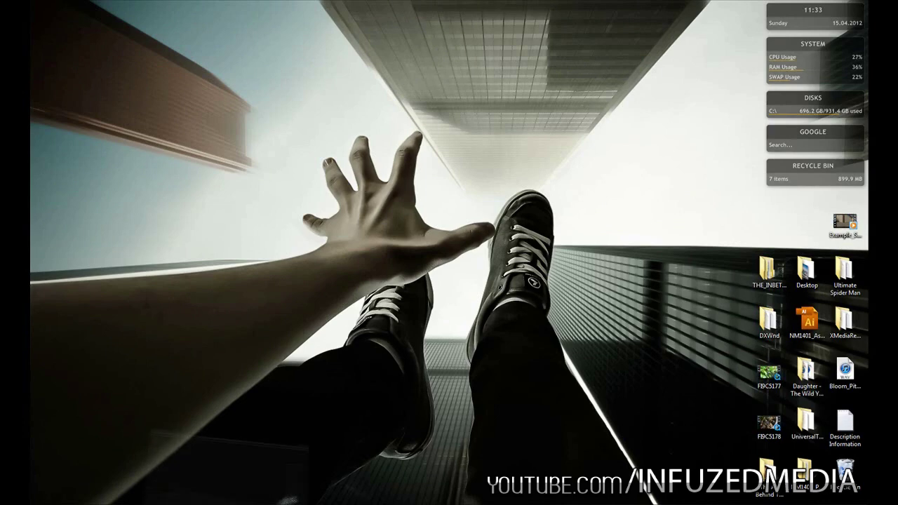
pyautogui.moveTo(197, 101); pyautogui.dragTo(219, 5)
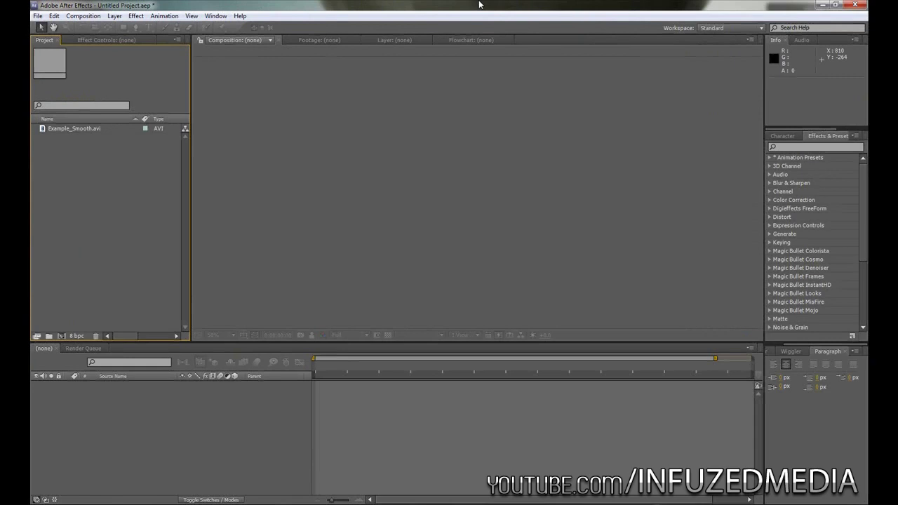
pyautogui.moveTo(479, 5)
pyautogui.mouseDown()
pyautogui.moveTo(508, 21)
pyautogui.moveTo(474, 12)
pyautogui.mouseUp()
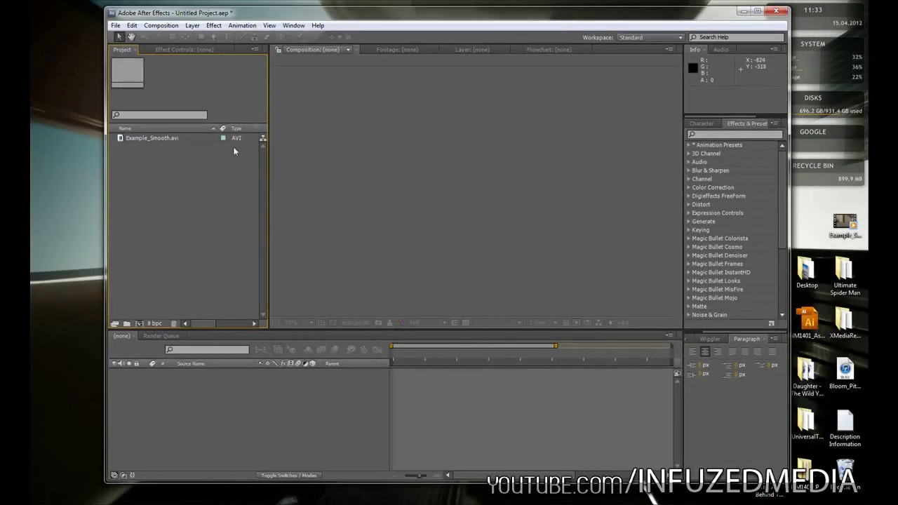
pyautogui.doubleClick(199, 10)
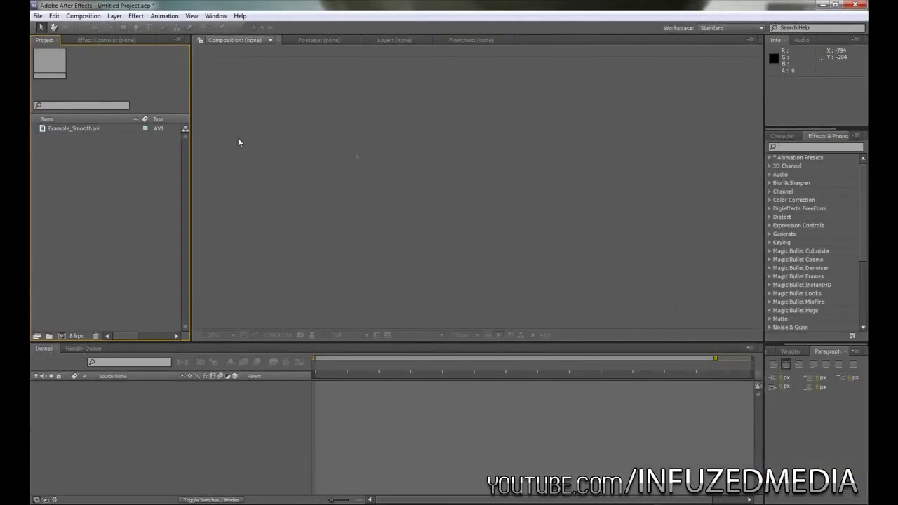
# Step: Create a new composition from the Example_Smooth.avi footage and deselect its layer
pyautogui.click(90, 129)
pyautogui.moveTo(56, 130); pyautogui.dragTo(436, 164)
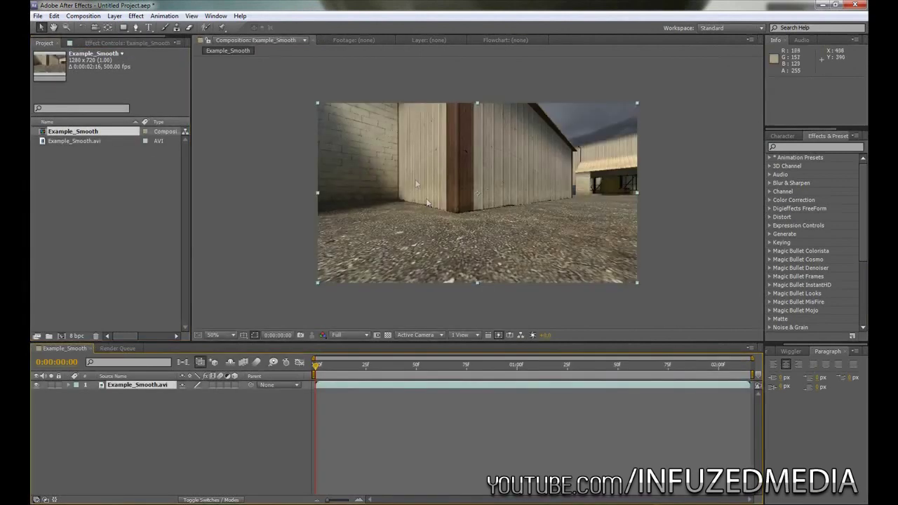
pyautogui.click(268, 115)
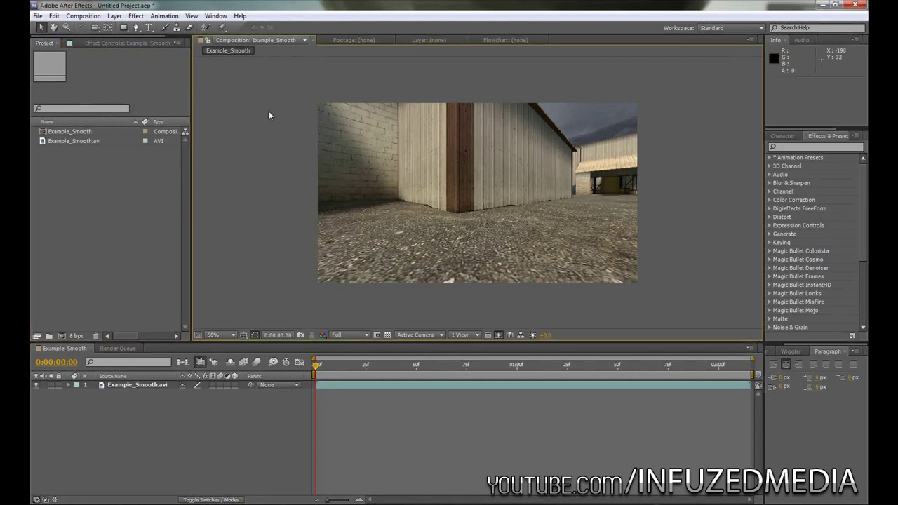
# Step: Set the composition's frame rate to 29.97 fps and its duration to about 5 seconds, and preview it
pyautogui.click(83, 15)
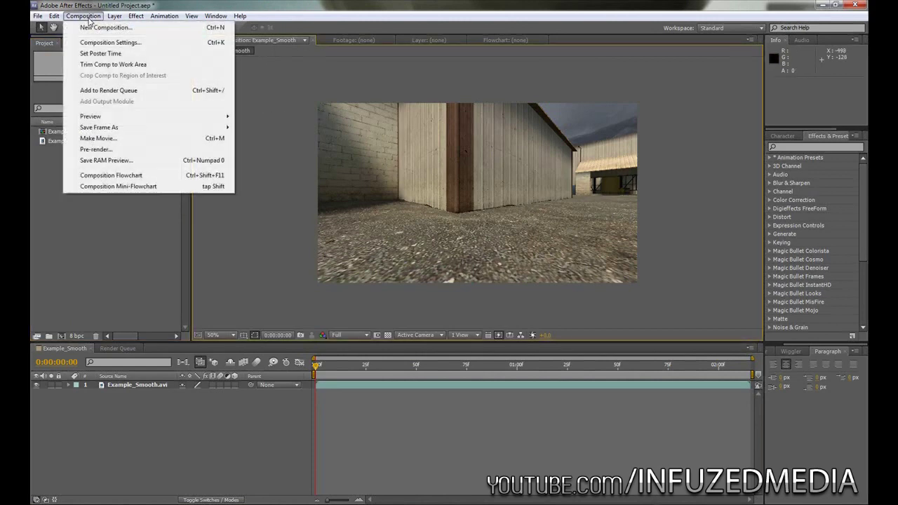
pyautogui.click(110, 43)
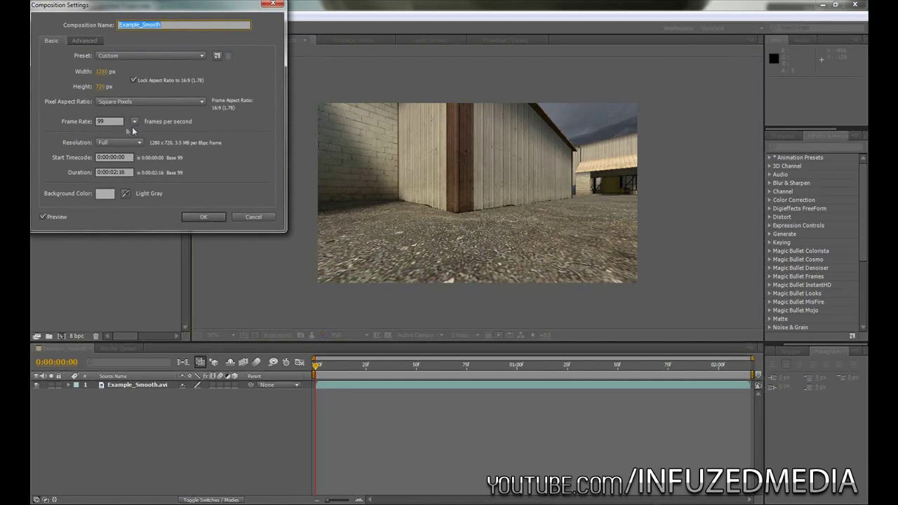
pyautogui.moveTo(108, 122); pyautogui.dragTo(83, 123)
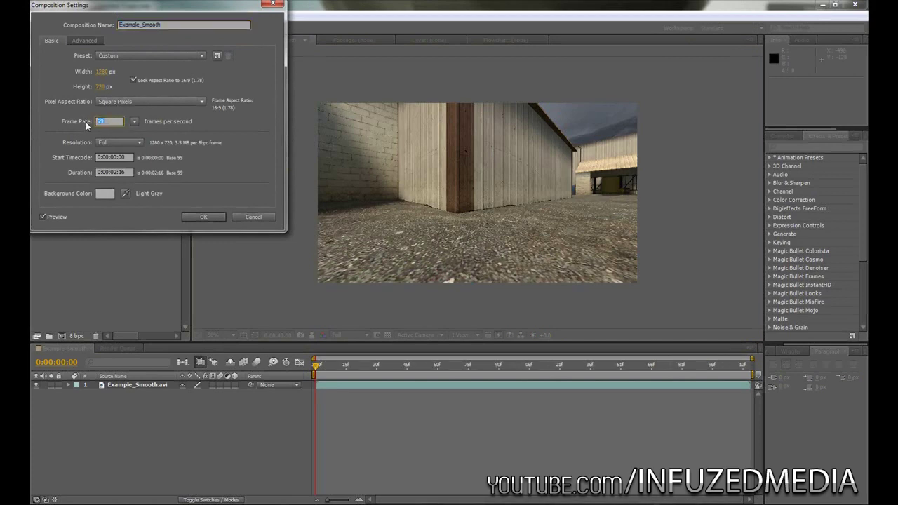
pyautogui.click(135, 123)
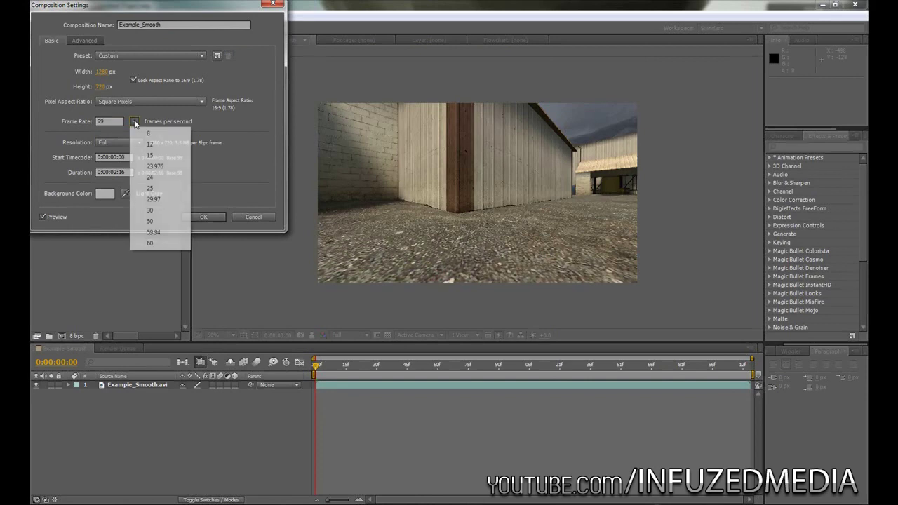
pyautogui.click(167, 202)
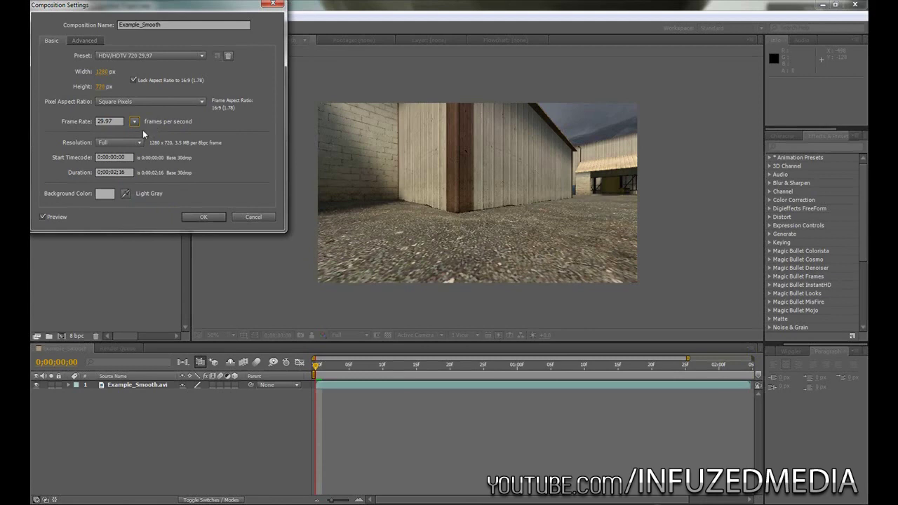
pyautogui.moveTo(115, 171); pyautogui.dragTo(119, 171)
pyautogui.click(203, 216)
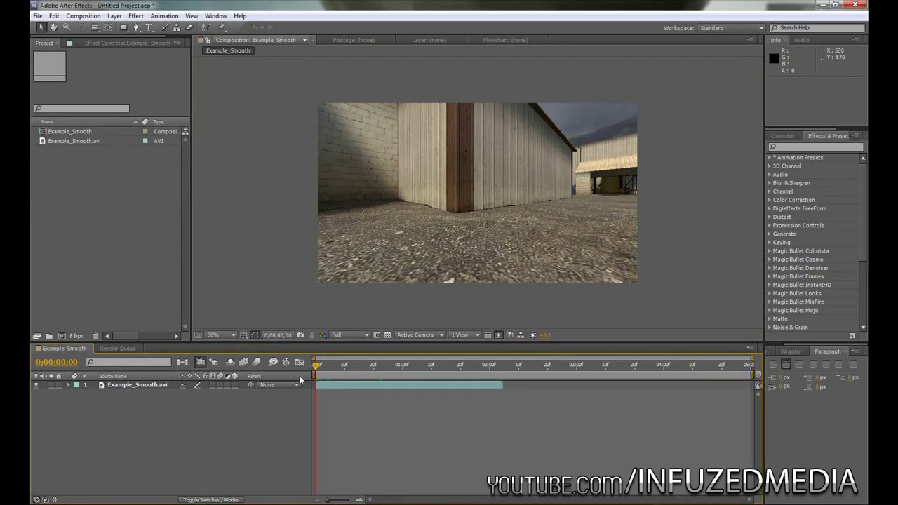
pyautogui.press('KP_0')
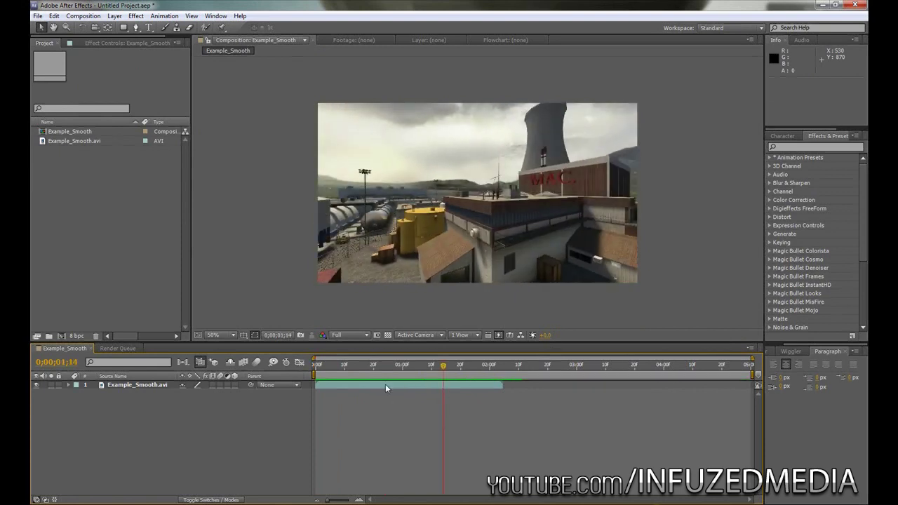
# Step: Time-stretch the Example_Smooth.avi layer with a stretch factor of 150%
pyautogui.rightClick(385, 384)
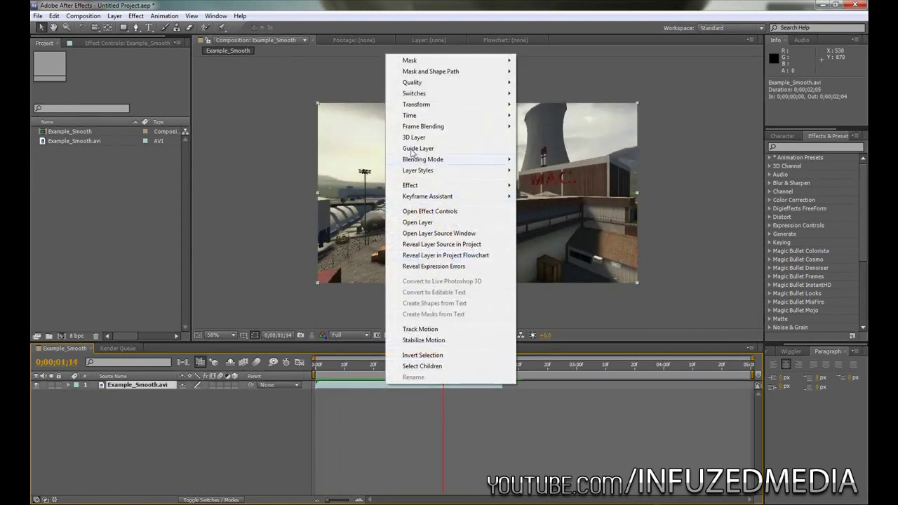
pyautogui.moveTo(449, 115)
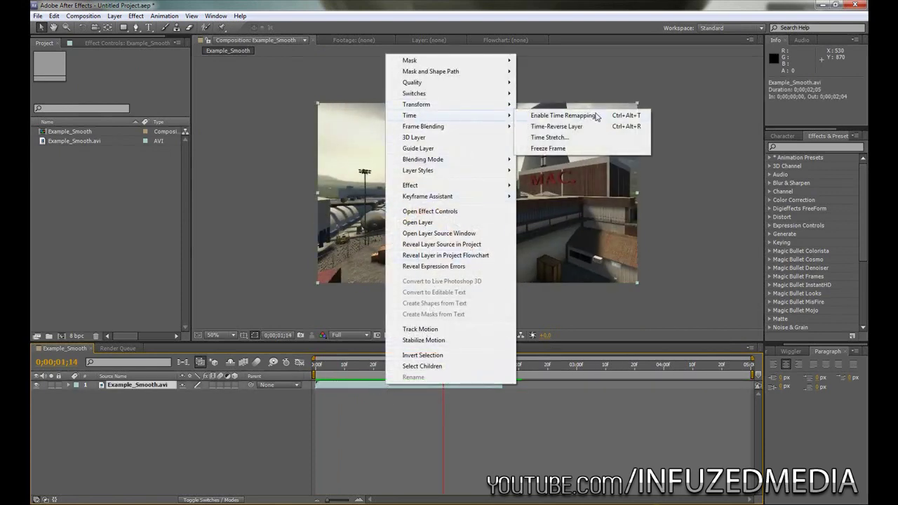
pyautogui.click(590, 137)
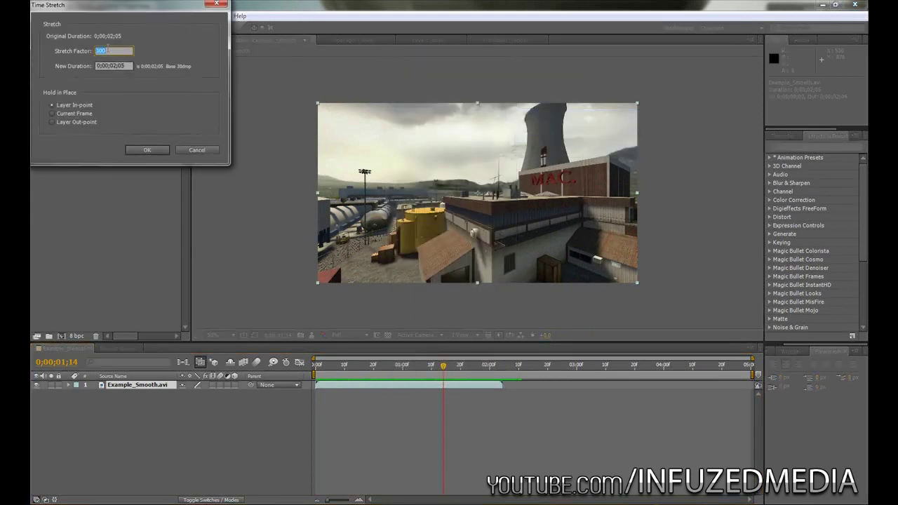
pyautogui.moveTo(95, 11); pyautogui.dragTo(140, 78)
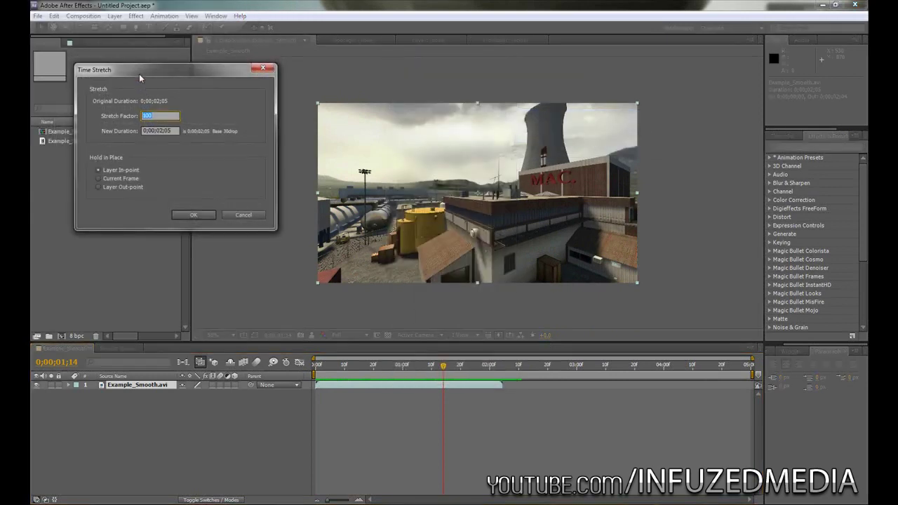
pyautogui.doubleClick(160, 130)
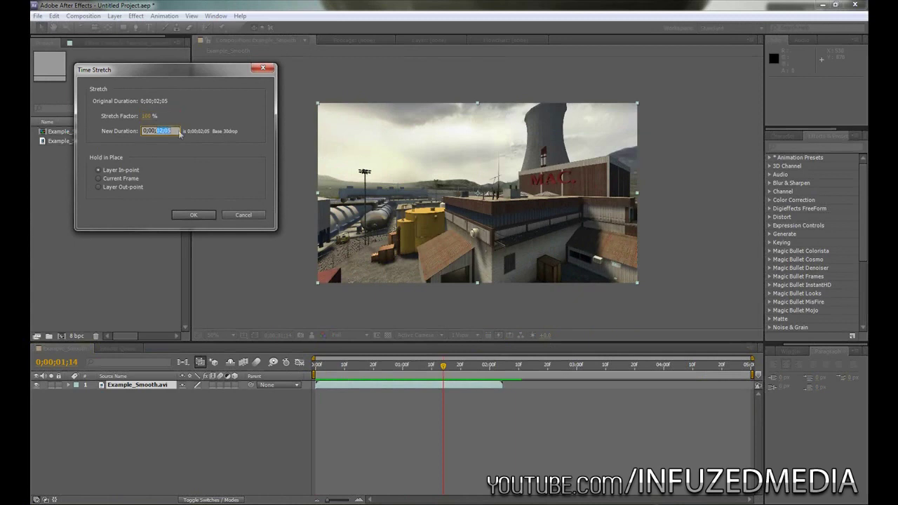
pyautogui.click(158, 132)
pyautogui.click(151, 117)
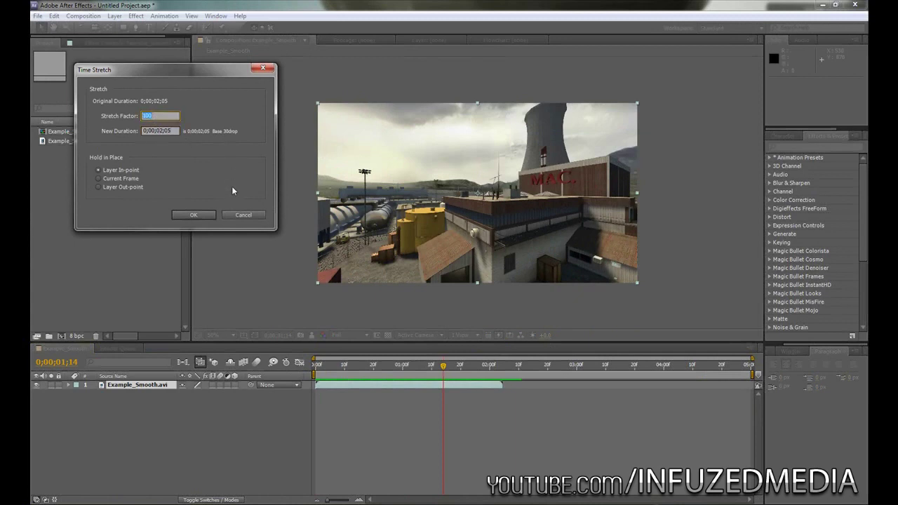
pyautogui.write('150')
pyautogui.press('Return')
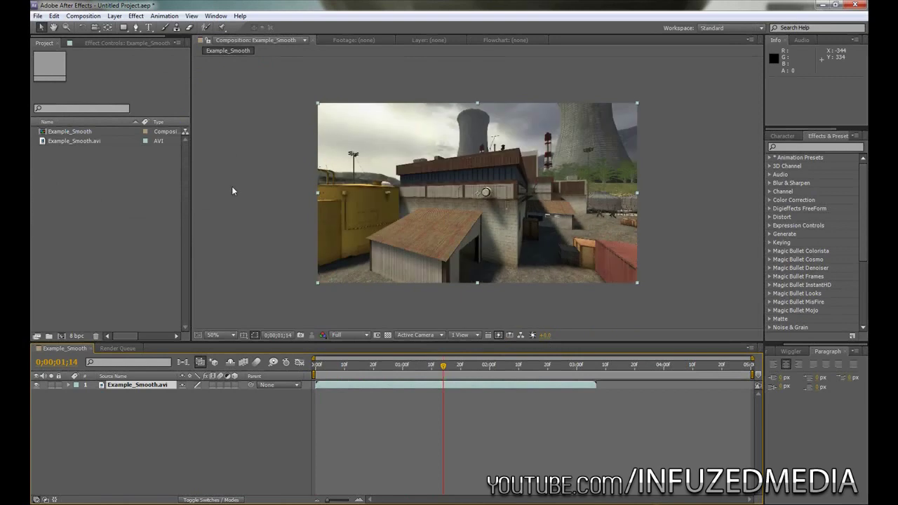
# Step: Shift the clip to an in-point of -0;00;00;11, trim its out-point to 0;00;02;20, and end the work area there
pyautogui.click(317, 367)
pyautogui.moveTo(339, 385); pyautogui.dragTo(609, 385)
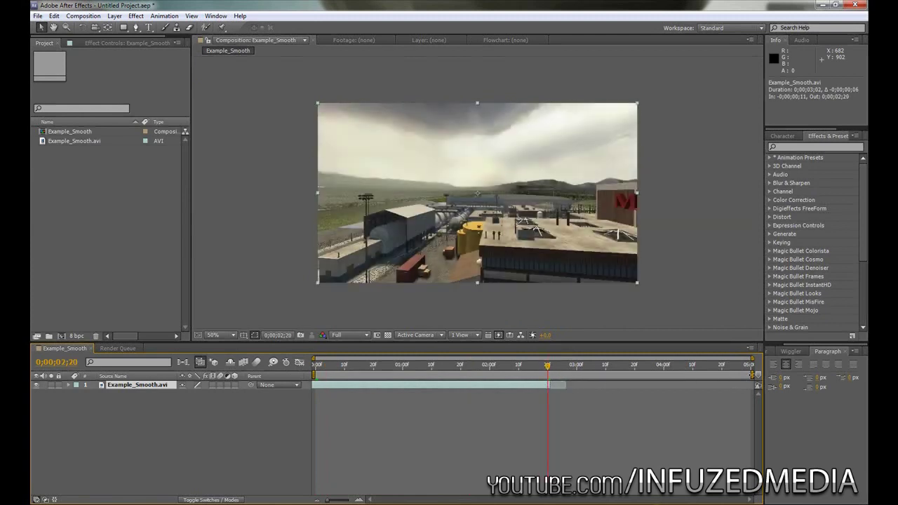
pyautogui.moveTo(751, 373); pyautogui.dragTo(550, 376)
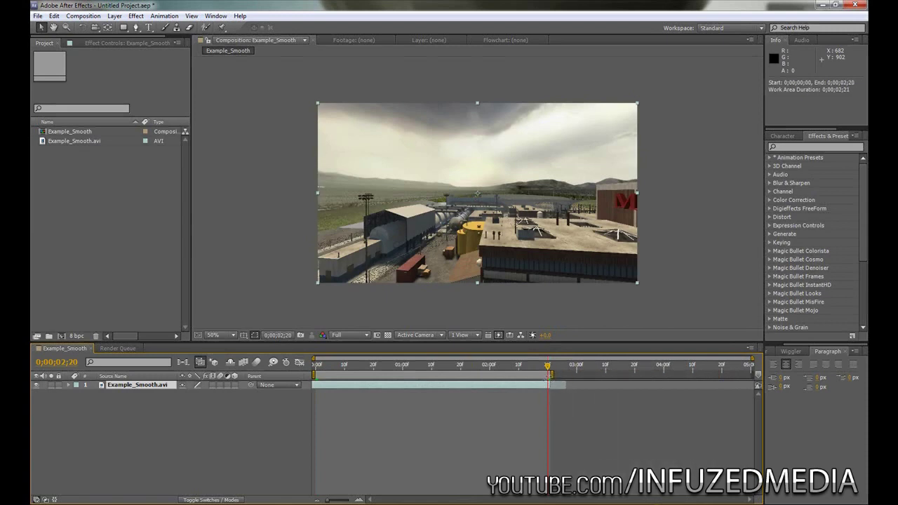
# Step: RAM-preview the work area and scrub through the clip to examine the slowed camera movement
pyautogui.press('KP_0')
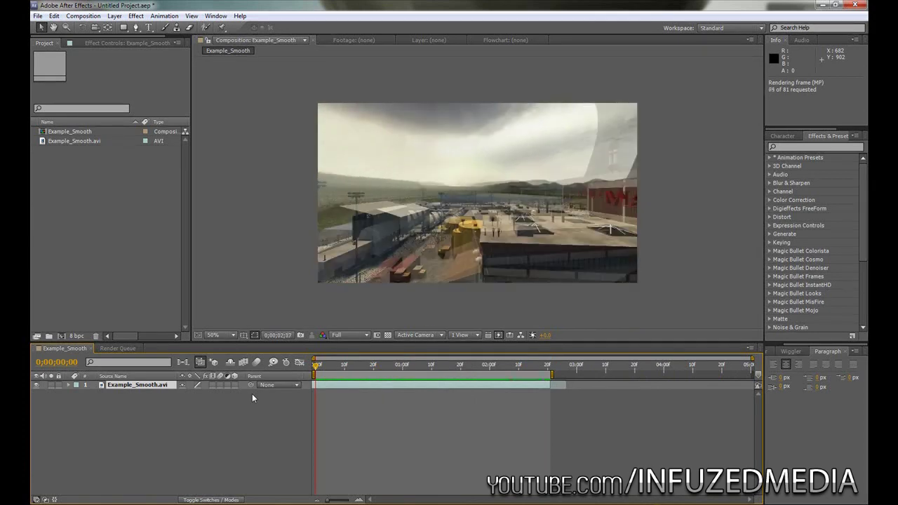
pyautogui.press('space')
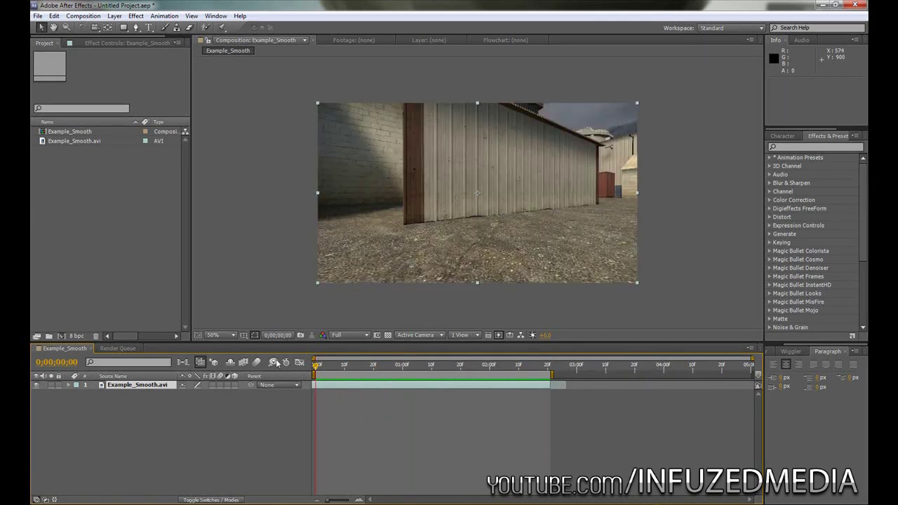
pyautogui.moveTo(316, 364); pyautogui.dragTo(436, 340)
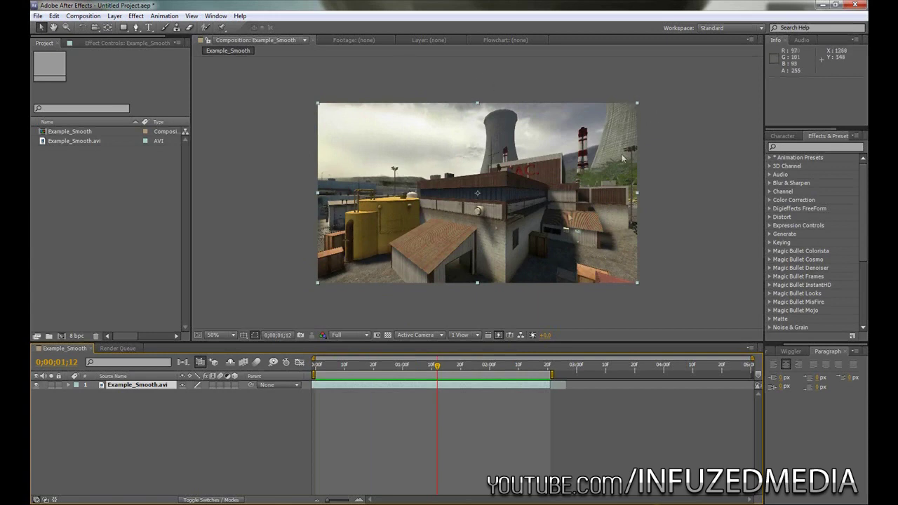
pyautogui.moveTo(316, 372); pyautogui.dragTo(416, 375)
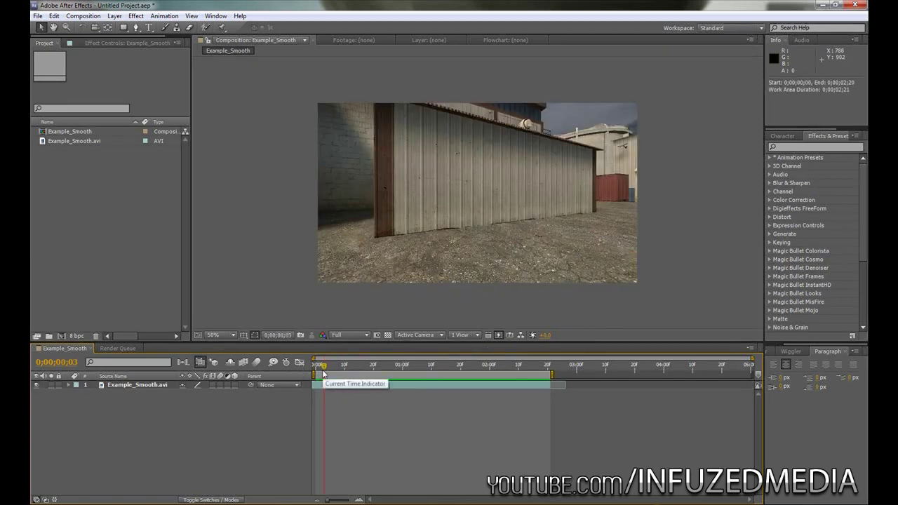
pyautogui.moveTo(324, 374); pyautogui.dragTo(369, 372)
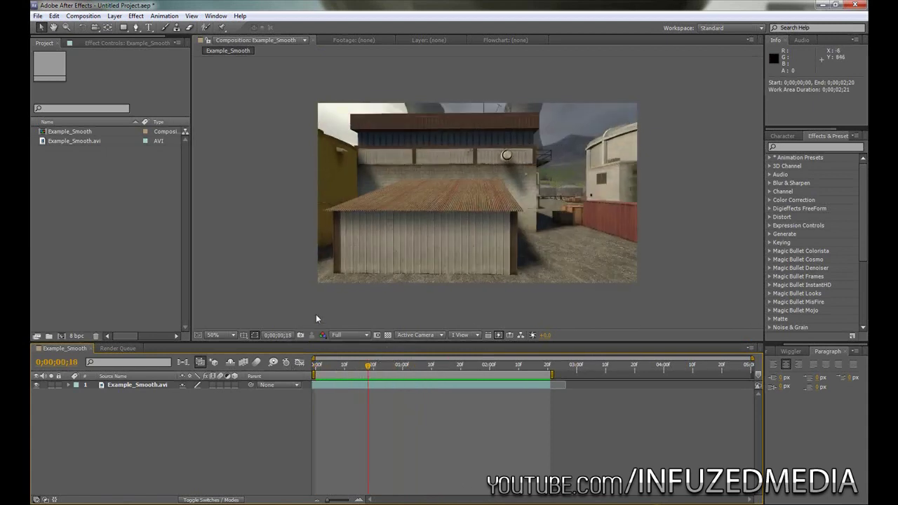
pyautogui.scroll(1, 468, 209)
pyautogui.scroll(-1, 468, 208)
pyautogui.moveTo(366, 369); pyautogui.dragTo(422, 364)
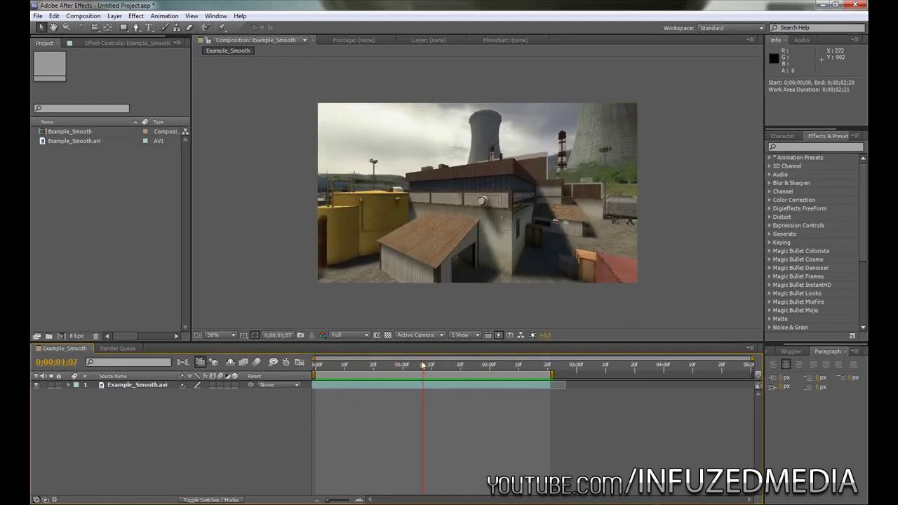
pyautogui.click(266, 89)
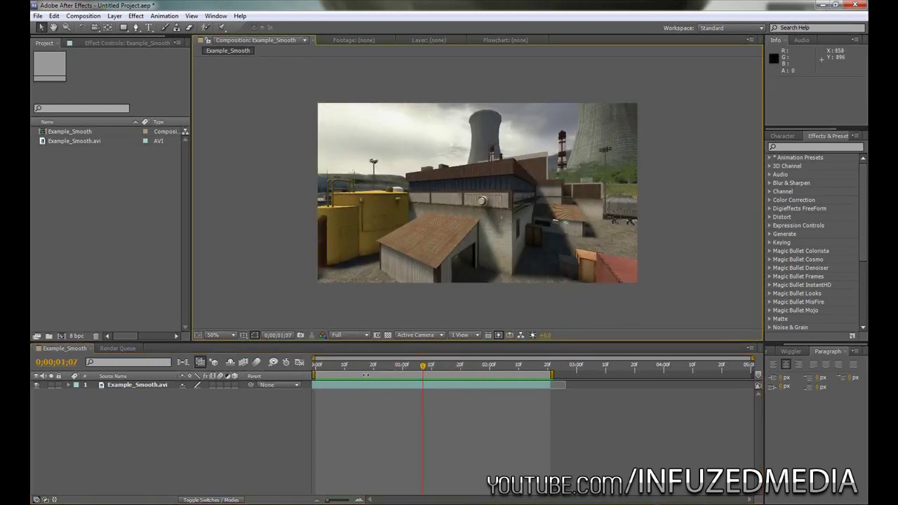
# Step: Move the current time to 0;00;00;17 and add a white 1280 x 720 solid layer named Particles
pyautogui.moveTo(346, 372); pyautogui.dragTo(365, 365)
pyautogui.click(114, 15)
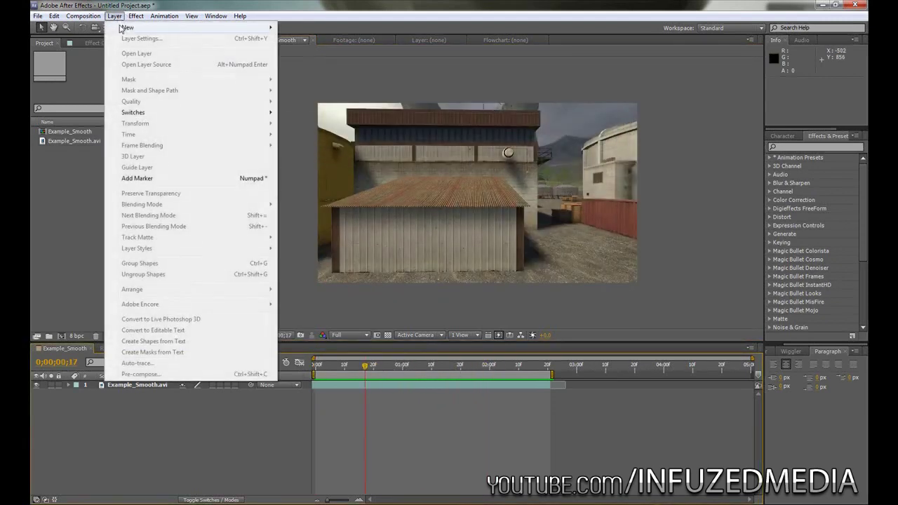
pyautogui.moveTo(127, 27)
pyautogui.click(314, 38)
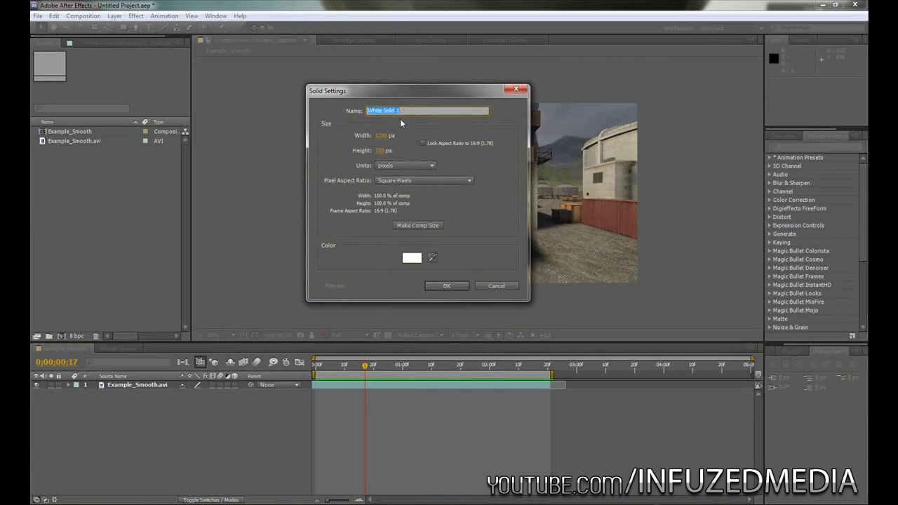
pyautogui.write('Particles')
pyautogui.click(413, 260)
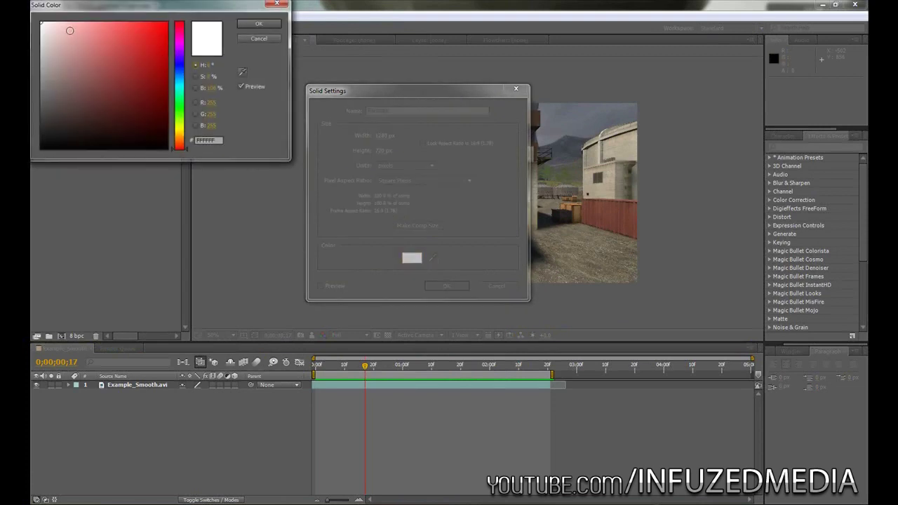
pyautogui.click(273, 24)
pyautogui.click(453, 286)
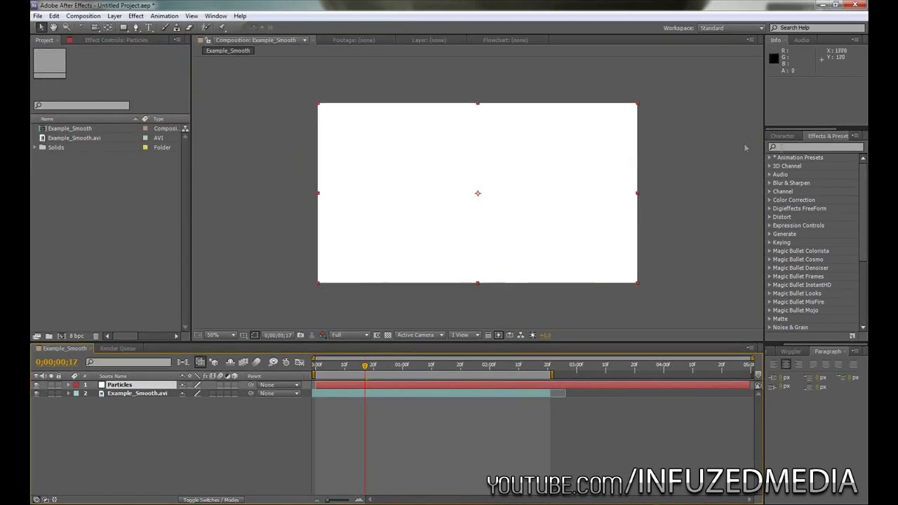
# Step: Find the CC Particle World effect, apply it to the Particles solid, and clear the effect search
pyautogui.click(801, 146)
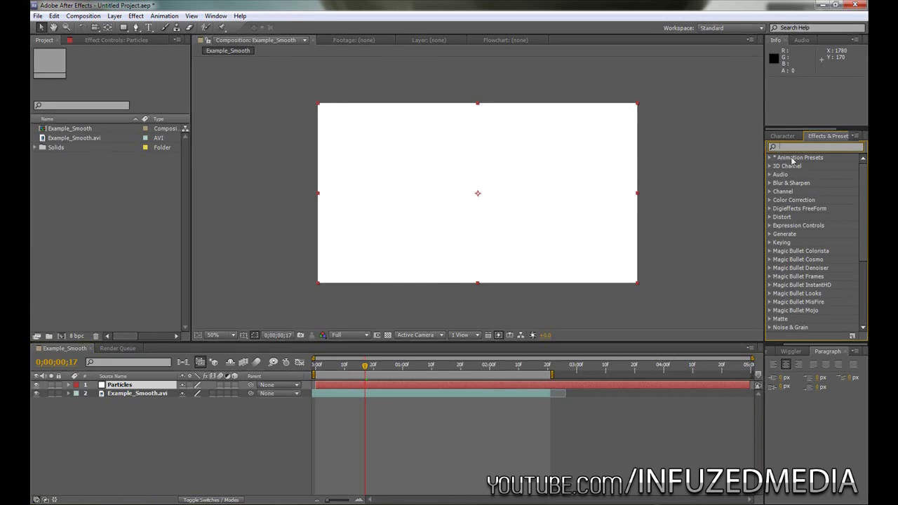
pyautogui.write('CC particle')
pyautogui.moveTo(814, 174); pyautogui.dragTo(552, 191)
pyautogui.click(858, 146)
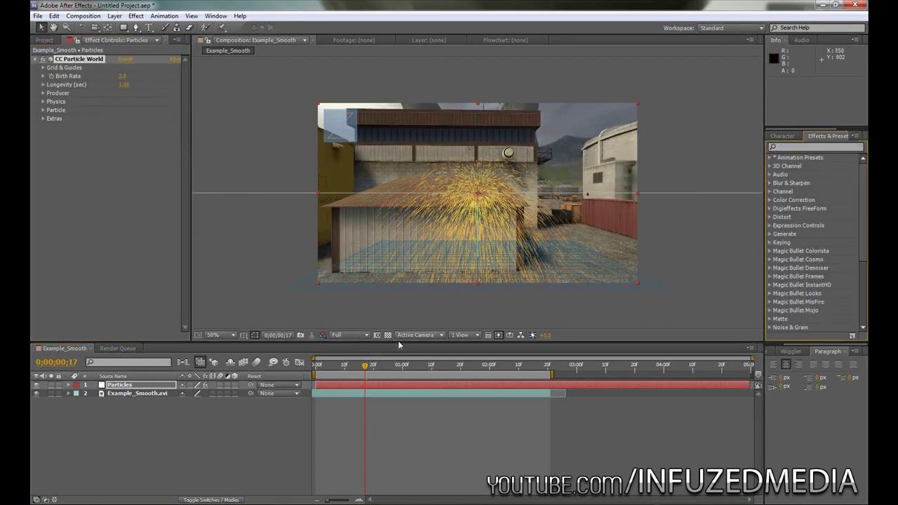
# Step: Turn off the Position, Radius, Motion Path, Grid, Horizon and Axis Box guides of CC Particle World
pyautogui.click(70, 100)
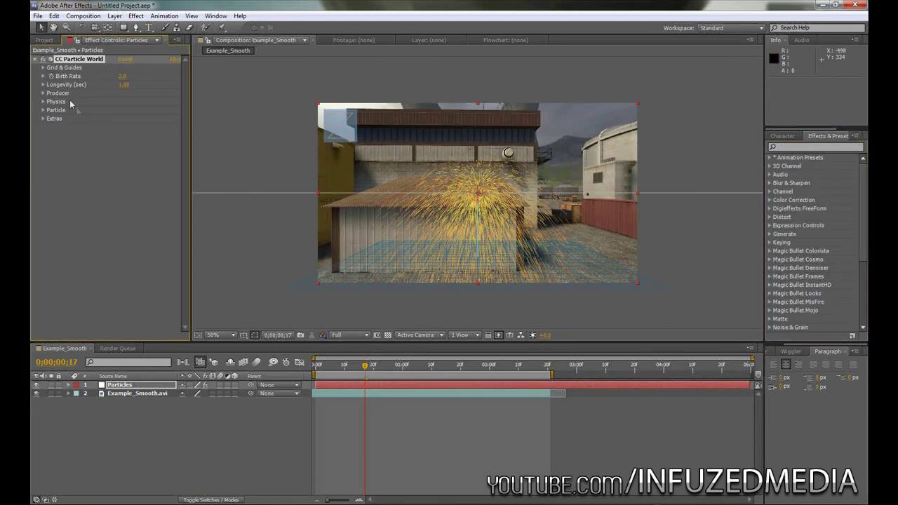
pyautogui.click(42, 68)
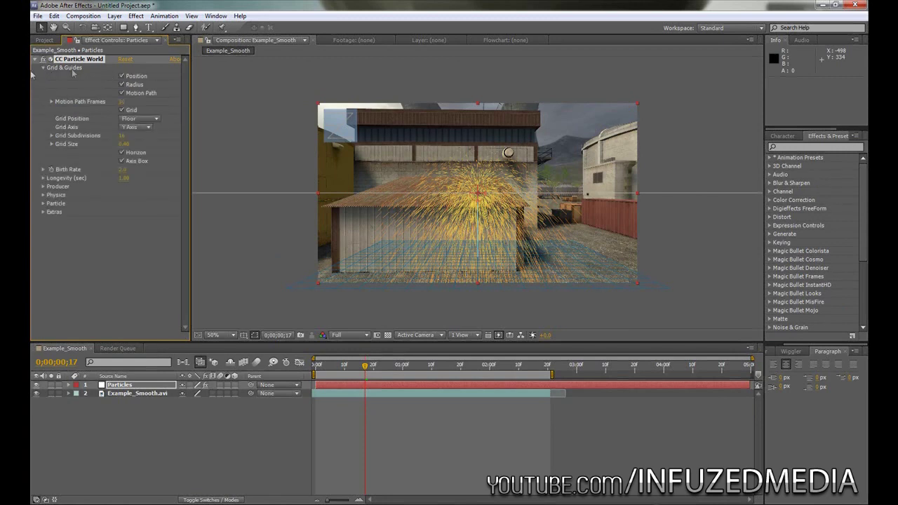
pyautogui.click(122, 75)
pyautogui.click(121, 84)
pyautogui.click(122, 92)
pyautogui.click(121, 110)
pyautogui.click(121, 152)
pyautogui.click(122, 160)
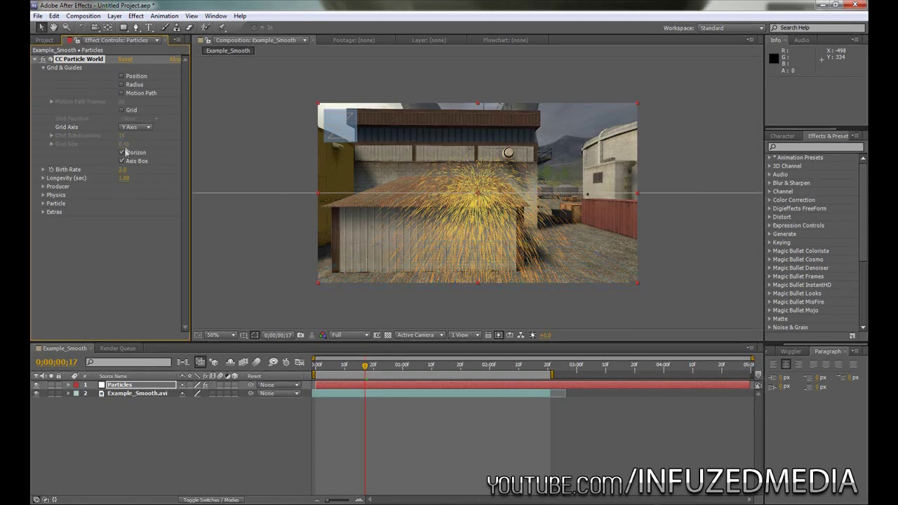
pyautogui.click(42, 68)
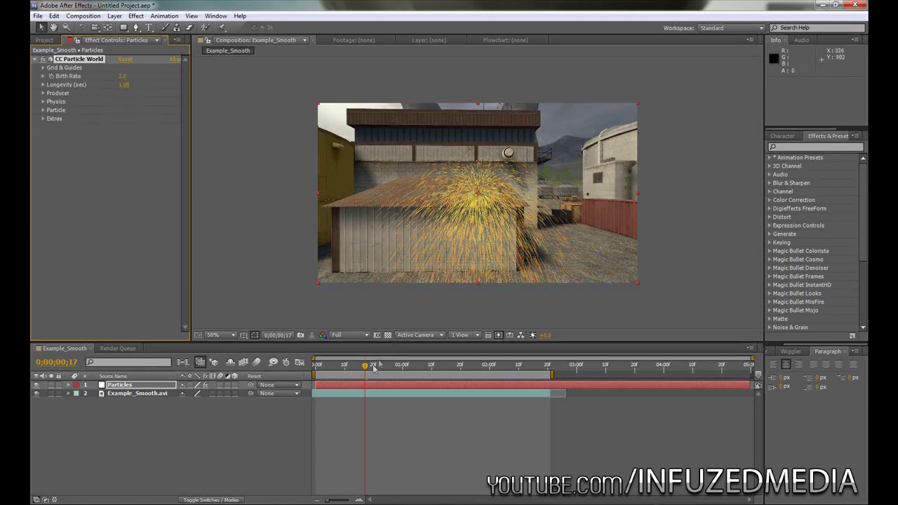
# Step: Shift the Particles layer earlier so it runs from -0;00;04;07 to 0;00;02;22, and scrub through the clip to check the particles
pyautogui.moveTo(368, 365)
pyautogui.mouseDown()
pyautogui.moveTo(386, 365)
pyautogui.moveTo(295, 371)
pyautogui.moveTo(374, 368)
pyautogui.mouseUp()
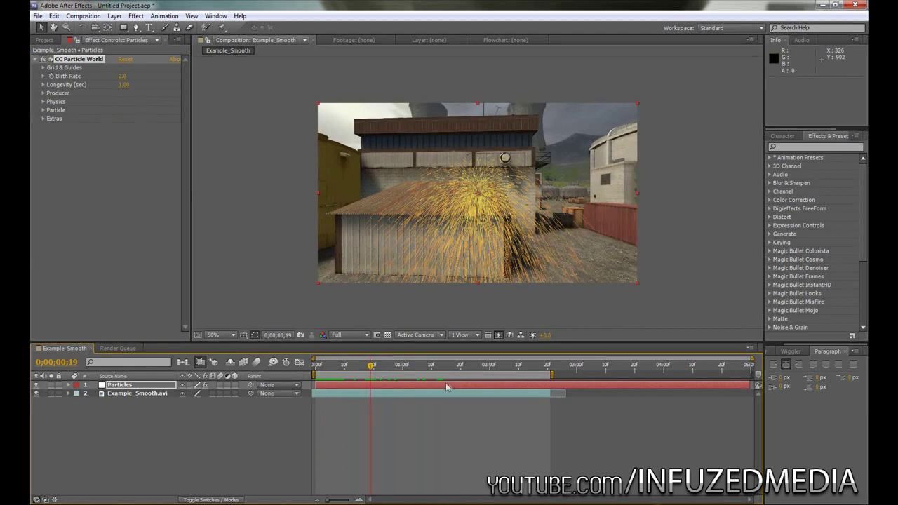
pyautogui.moveTo(453, 385); pyautogui.dragTo(555, 384)
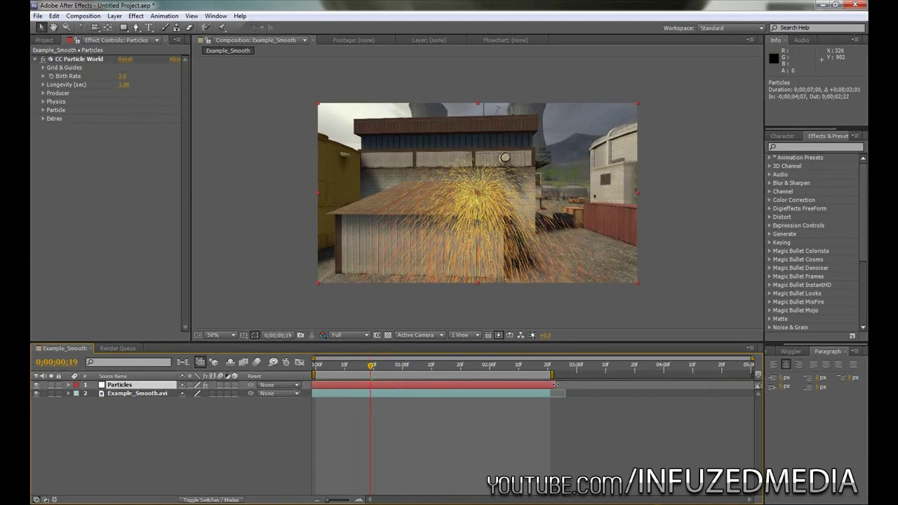
pyautogui.moveTo(344, 372); pyautogui.dragTo(432, 372)
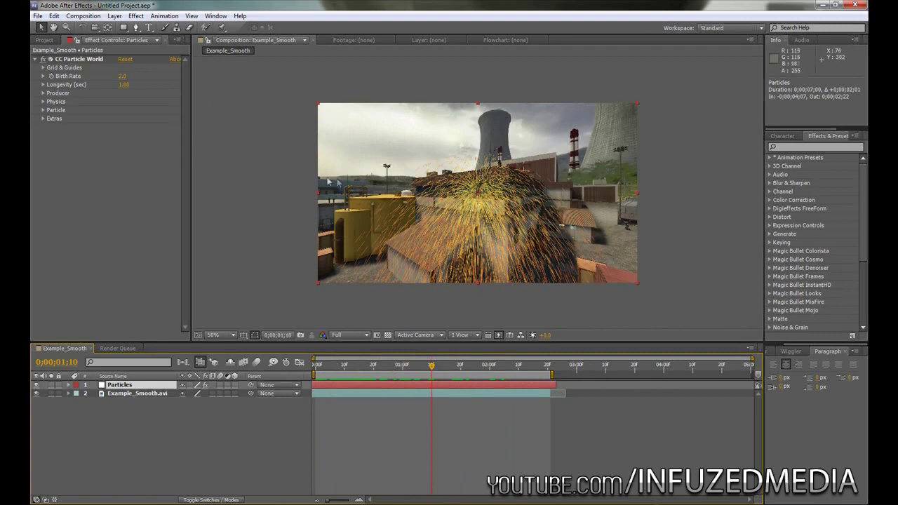
# Step: Change the particle type of CC Particle World to Lens Convex
pyautogui.click(43, 110)
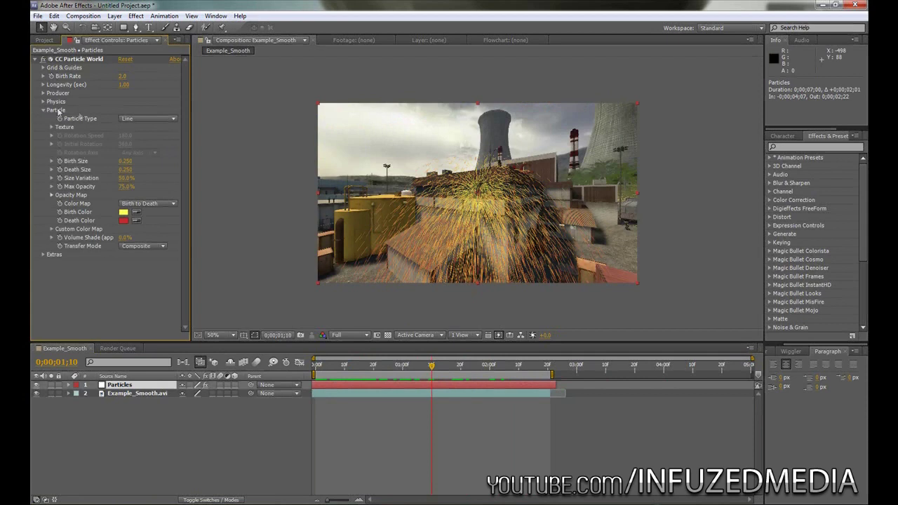
pyautogui.click(155, 120)
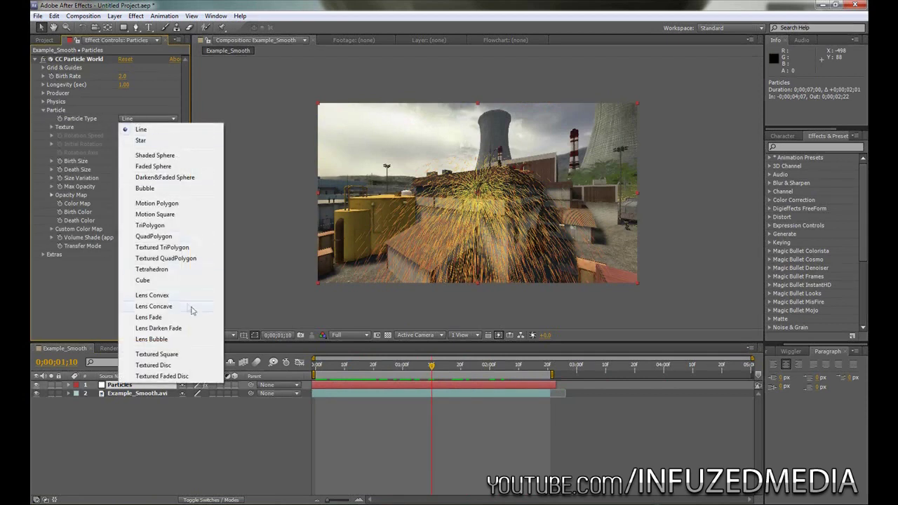
pyautogui.click(153, 295)
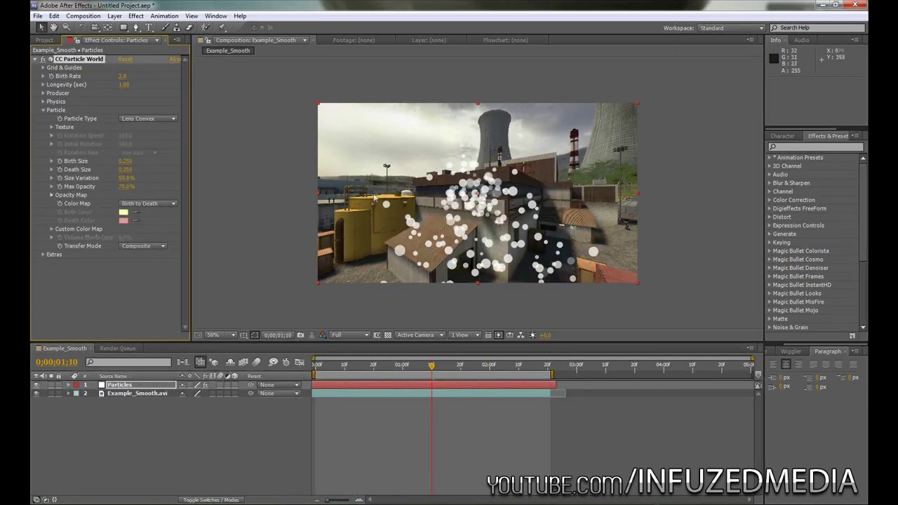
pyautogui.click(149, 119)
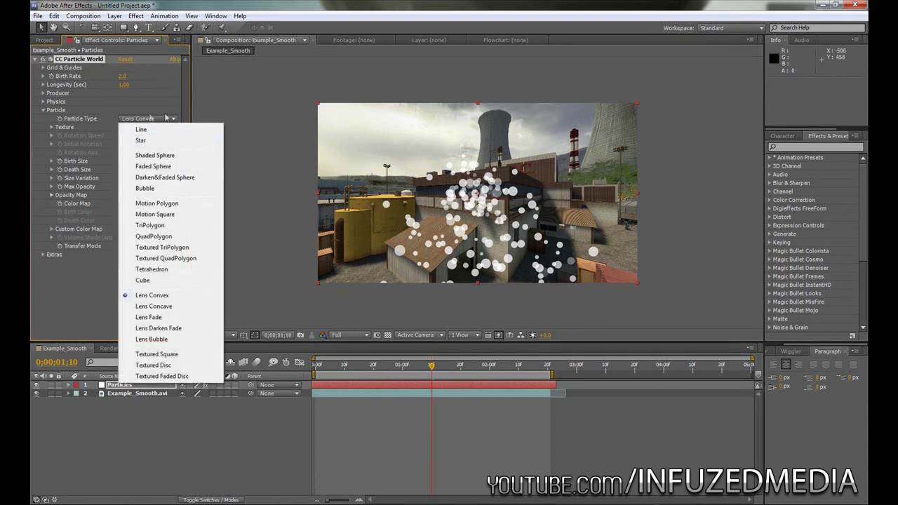
pyautogui.click(153, 111)
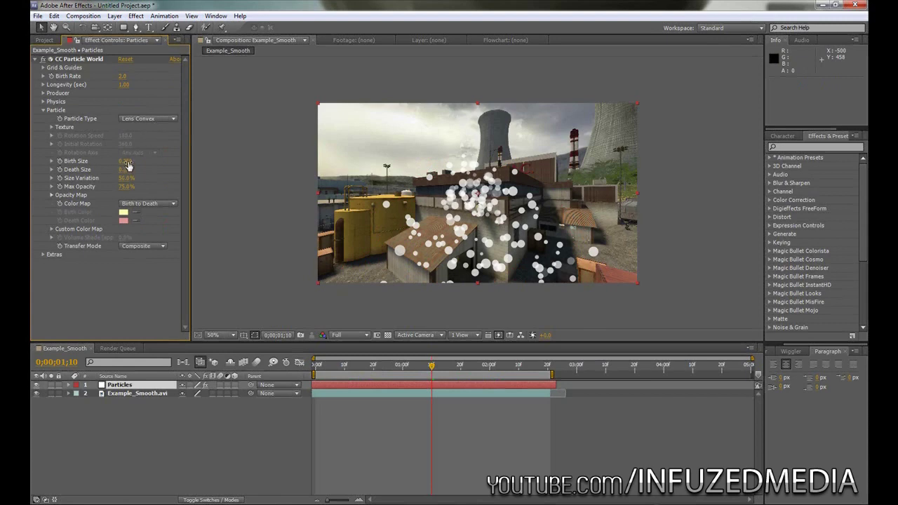
# Step: Set the particles' Birth Size and Death Size to 0.100, Size Variation to 65.0% and Max Opacity to 100.0%
pyautogui.moveTo(127, 165); pyautogui.dragTo(118, 170)
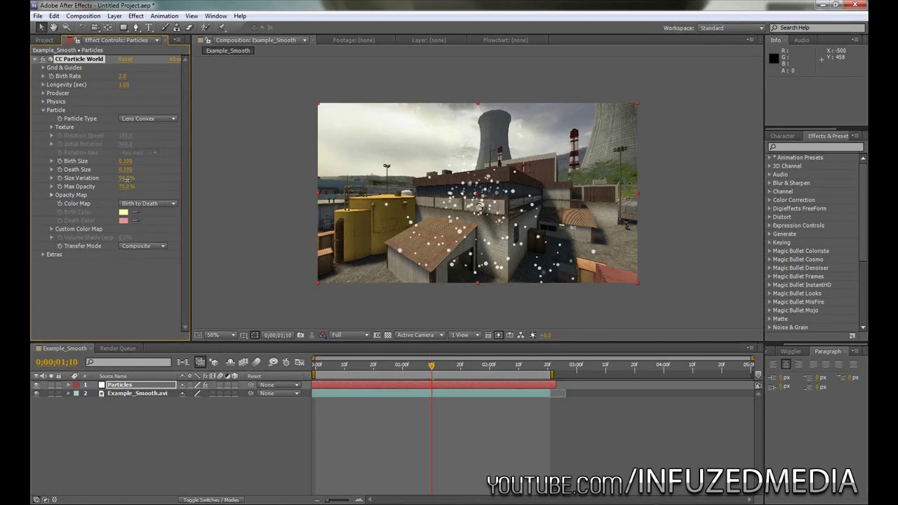
pyautogui.moveTo(125, 192); pyautogui.dragTo(131, 187)
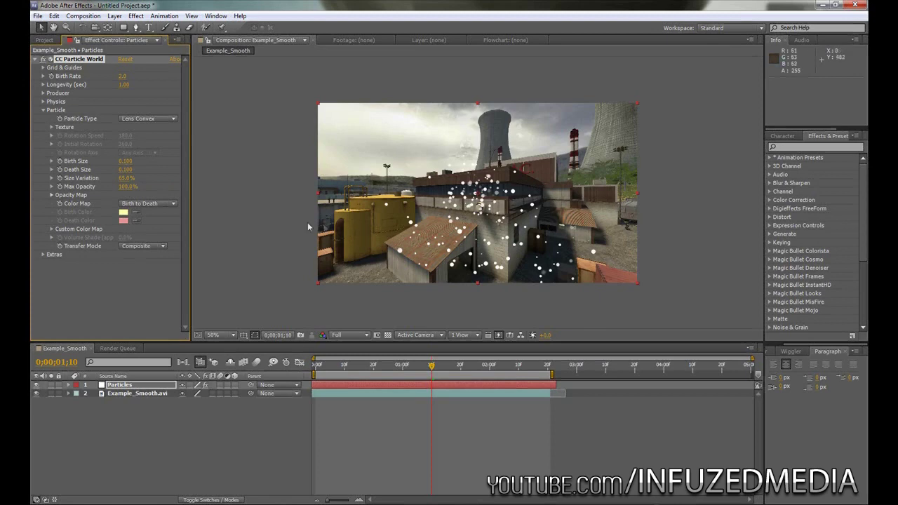
pyautogui.click(43, 111)
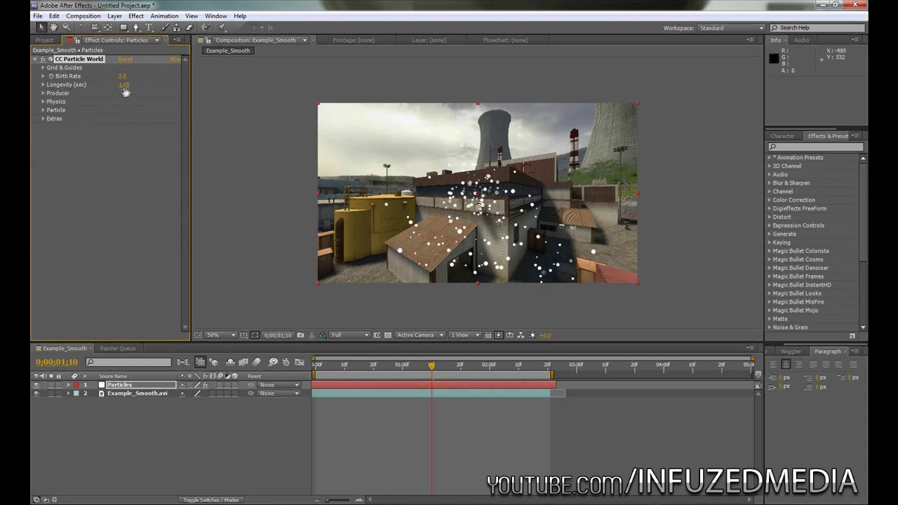
# Step: Set the particles' Longevity to 20.00 seconds and Birth Rate to 1.5, scrubbing the timeline to check the result
pyautogui.moveTo(370, 367); pyautogui.dragTo(405, 370)
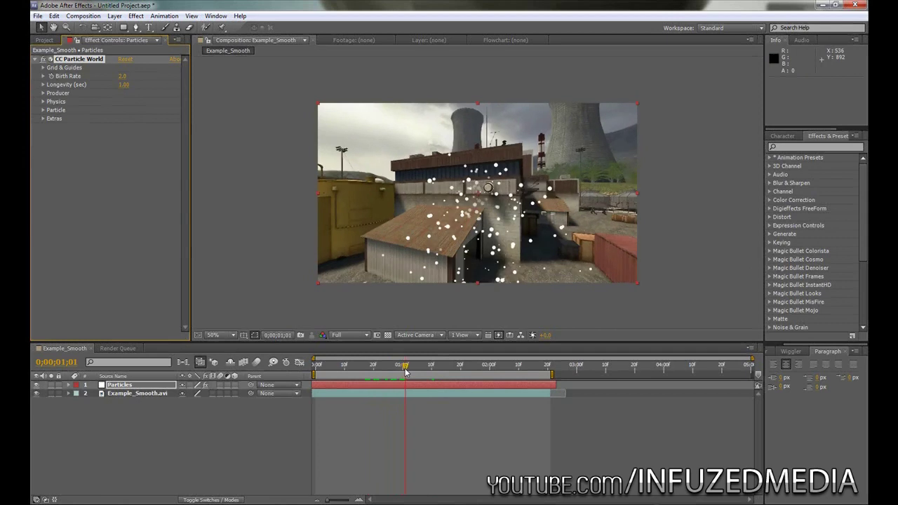
pyautogui.click(122, 85)
pyautogui.press('Return')
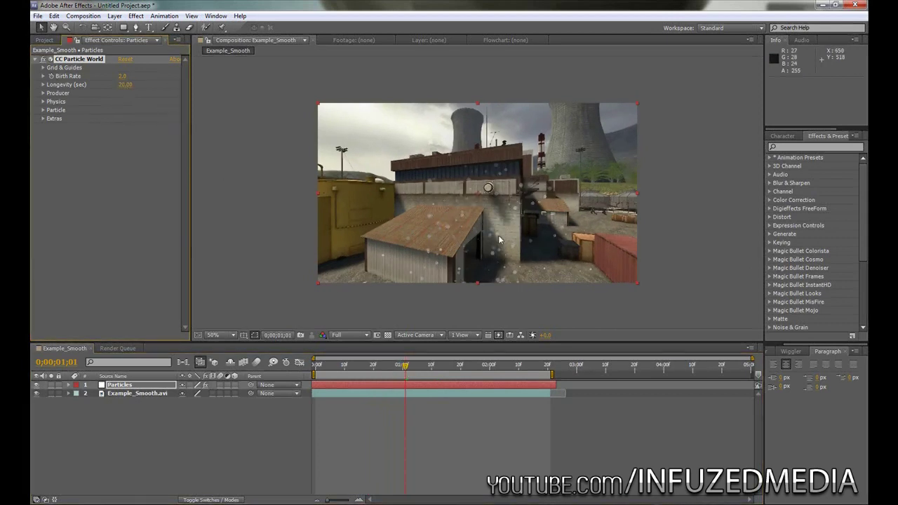
pyautogui.moveTo(404, 364); pyautogui.dragTo(339, 364)
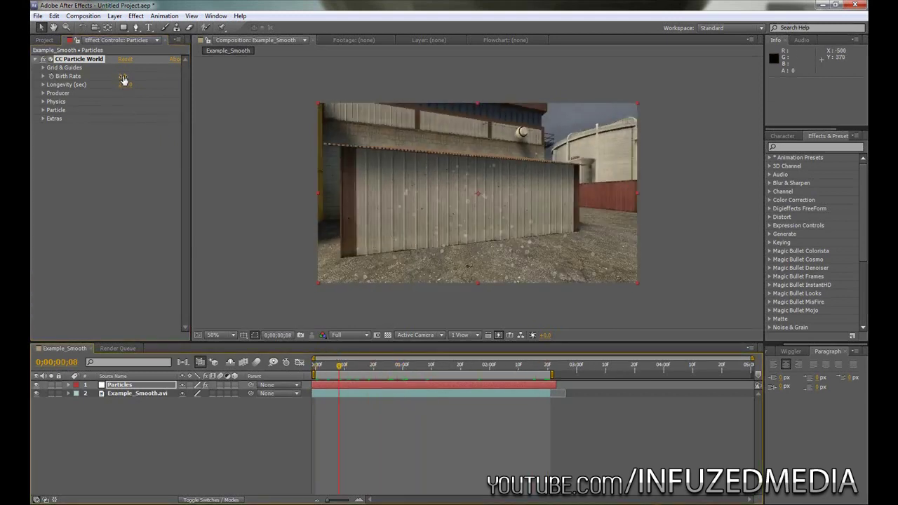
pyautogui.click(124, 78)
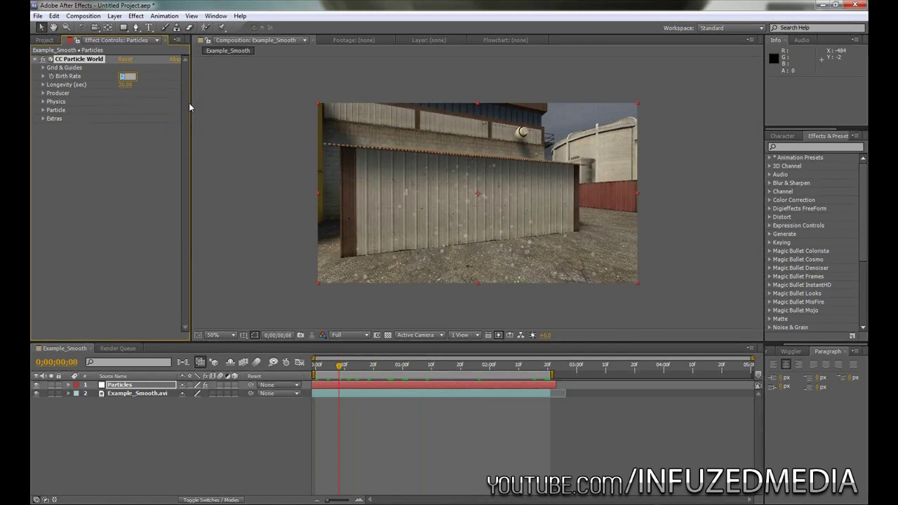
pyautogui.write('1.5')
pyautogui.press('Return')
pyautogui.moveTo(340, 364); pyautogui.dragTo(391, 365)
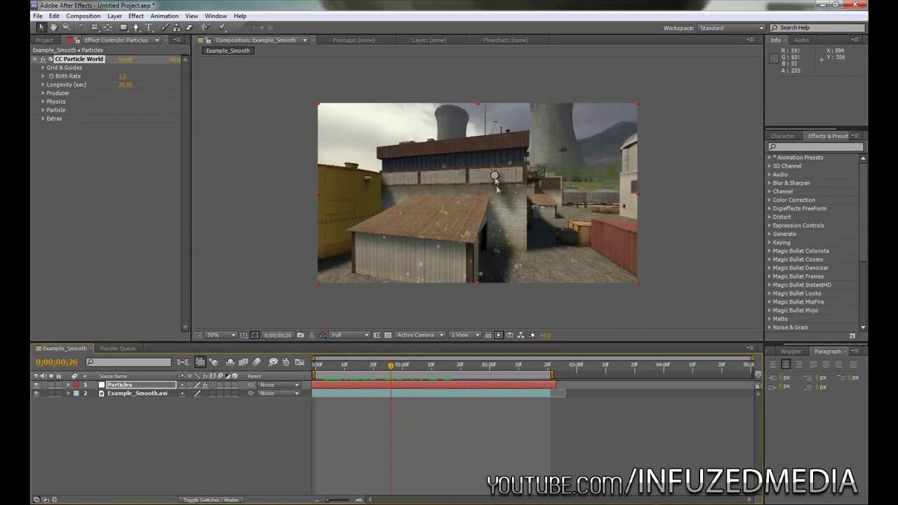
# Step: Set the Producer's Radius X, Radius Y and Radius Z to 3.000 and scrub through the clip to check the particle spread
pyautogui.click(44, 93)
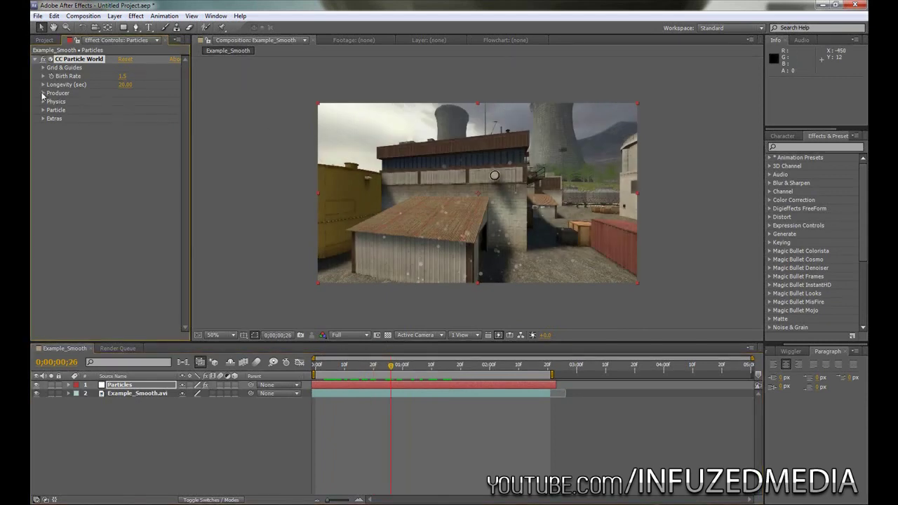
pyautogui.click(43, 94)
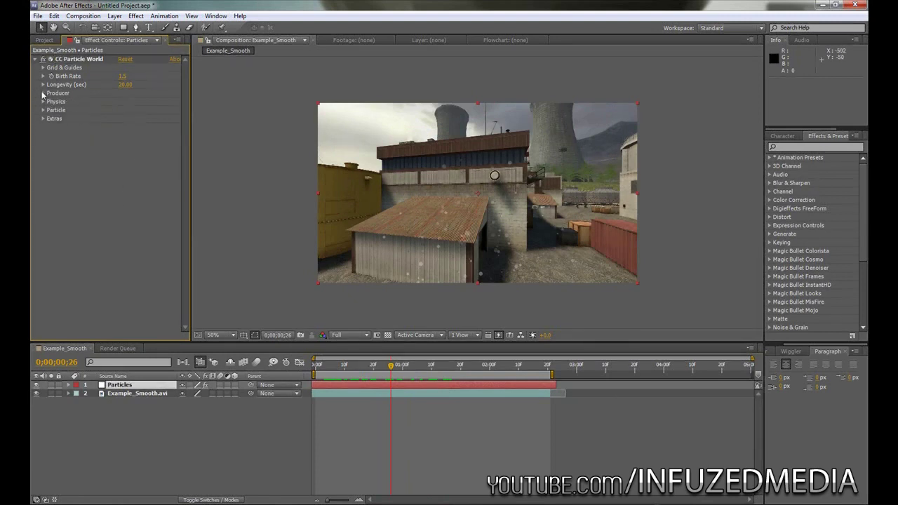
pyautogui.click(43, 93)
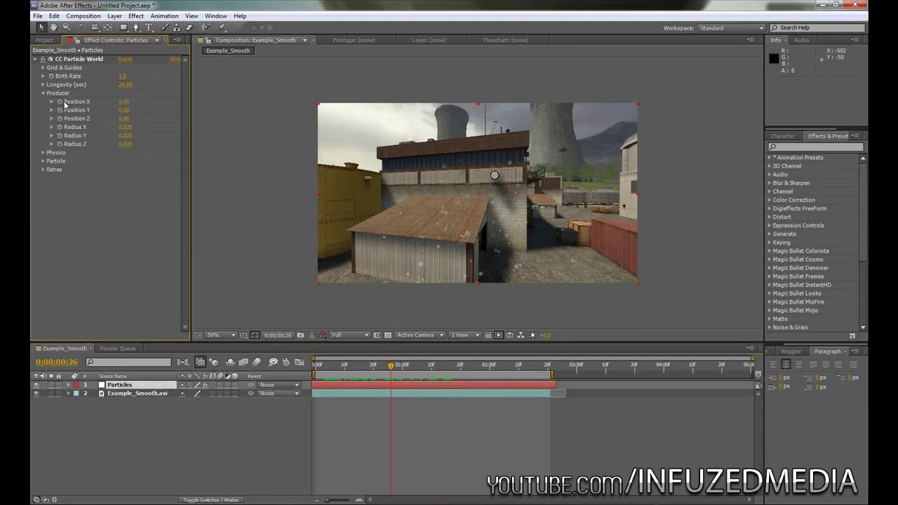
pyautogui.click(124, 127)
pyautogui.write('3')
pyautogui.press('Return')
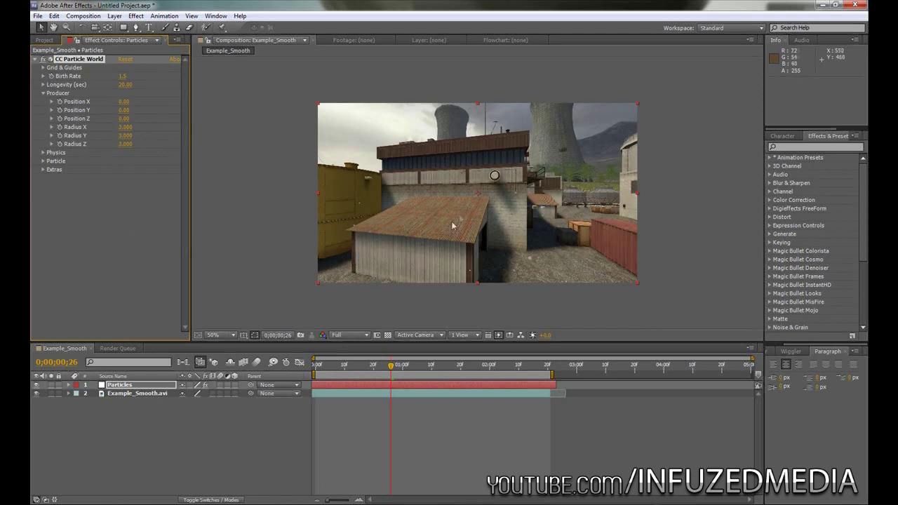
pyautogui.moveTo(357, 367); pyautogui.dragTo(323, 338)
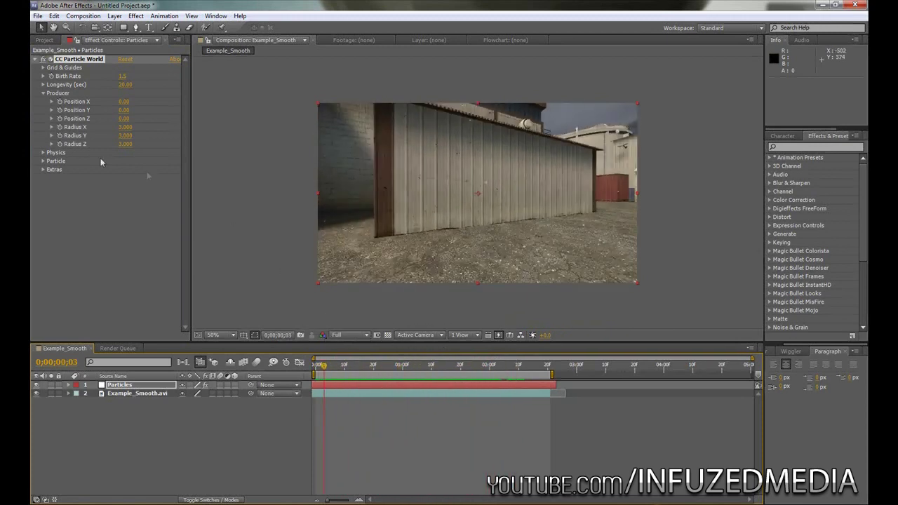
# Step: Set the Physics animation of the particles to Direction Axis and move the current time to 0;00;00;08
pyautogui.click(43, 94)
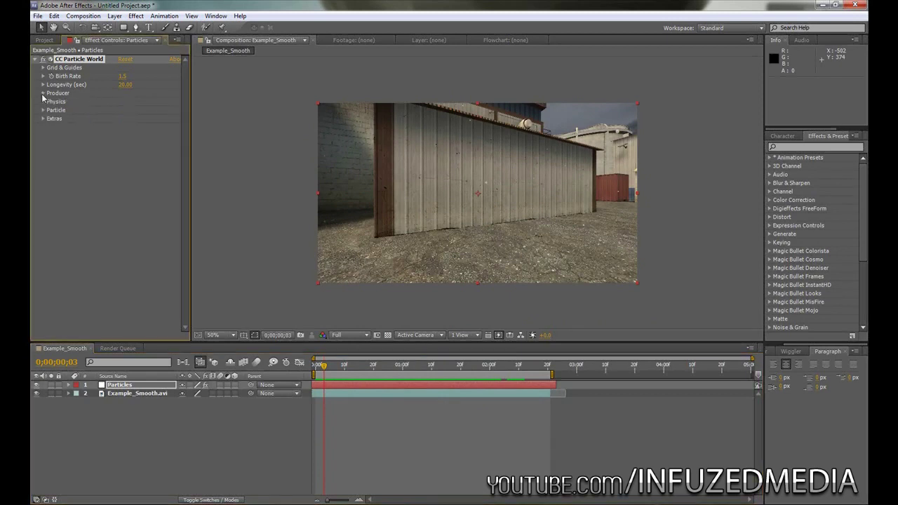
pyautogui.click(43, 102)
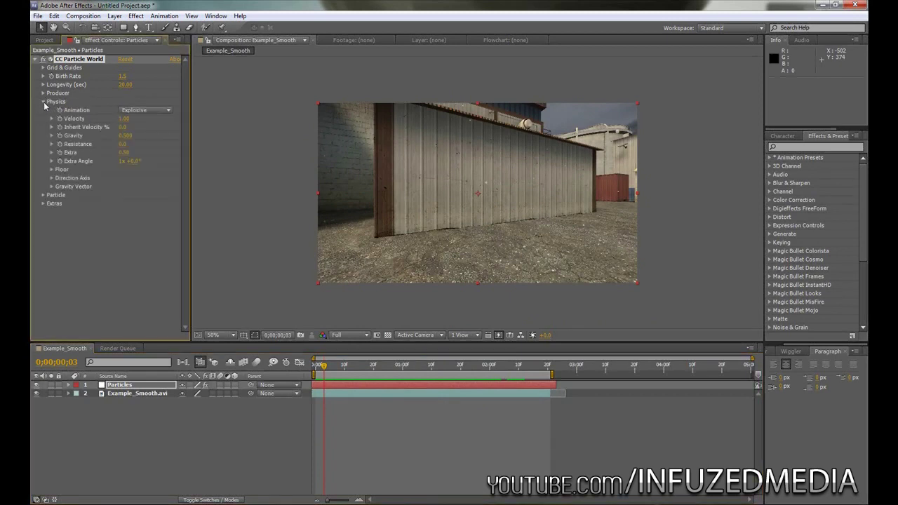
pyautogui.click(166, 111)
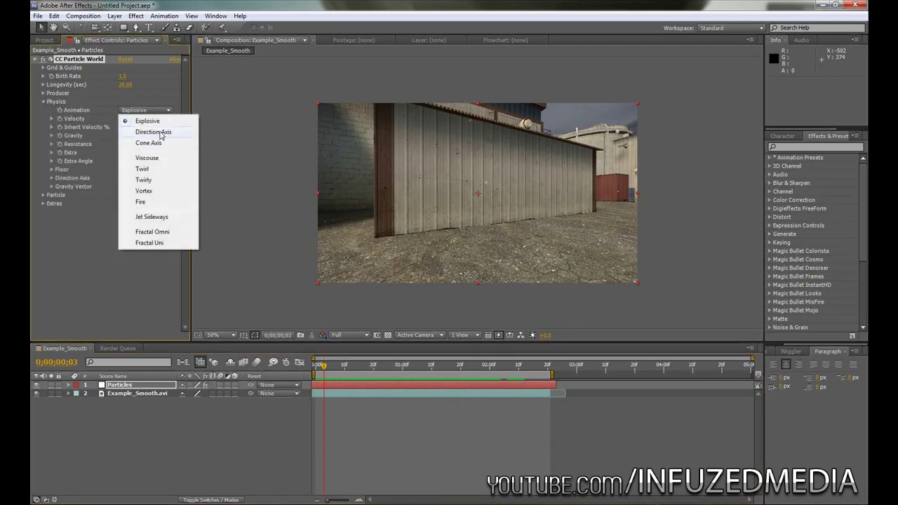
pyautogui.click(154, 132)
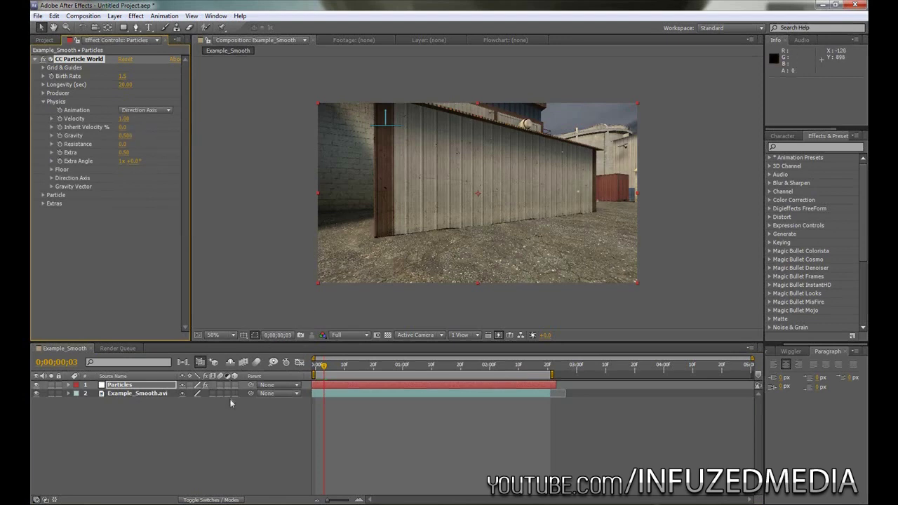
pyautogui.click(327, 367)
pyautogui.moveTo(327, 368); pyautogui.dragTo(339, 366)
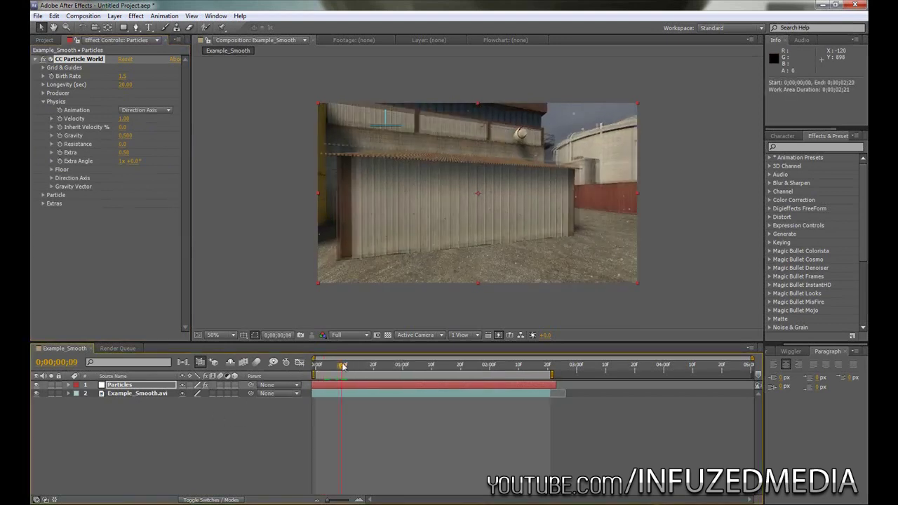
# Step: Enable motion blur for the composition and the Particles layer, and scrub the timeline to check the blurred particles
pyautogui.click(257, 362)
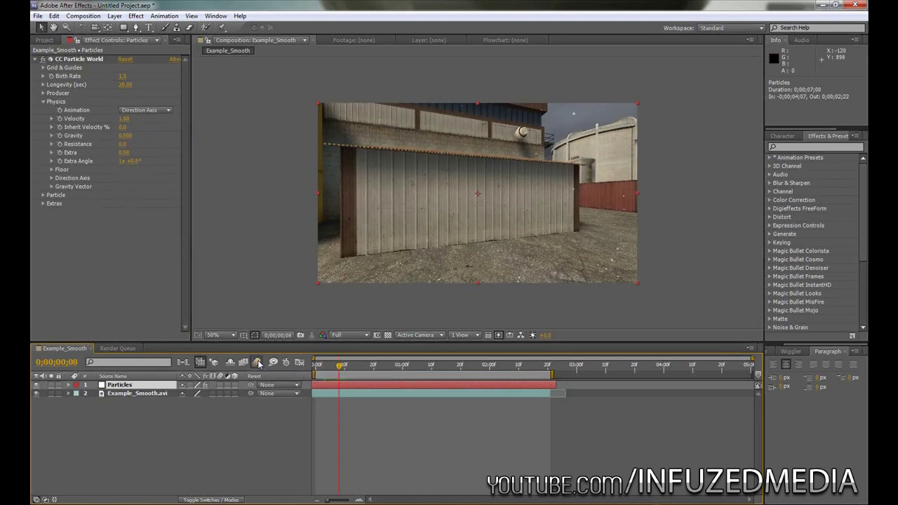
pyautogui.click(220, 385)
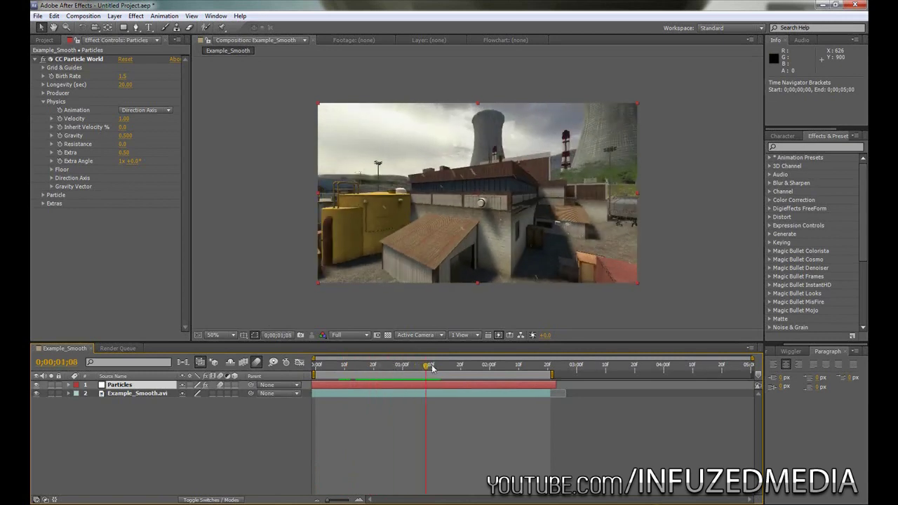
pyautogui.moveTo(424, 364)
pyautogui.mouseDown()
pyautogui.moveTo(382, 364)
pyautogui.moveTo(415, 364)
pyautogui.moveTo(423, 354)
pyautogui.mouseUp()
# Step: Set the particles' Physics Velocity to -0.77 and RAM-preview the work area
pyautogui.hotkey('ctrl', 'z')
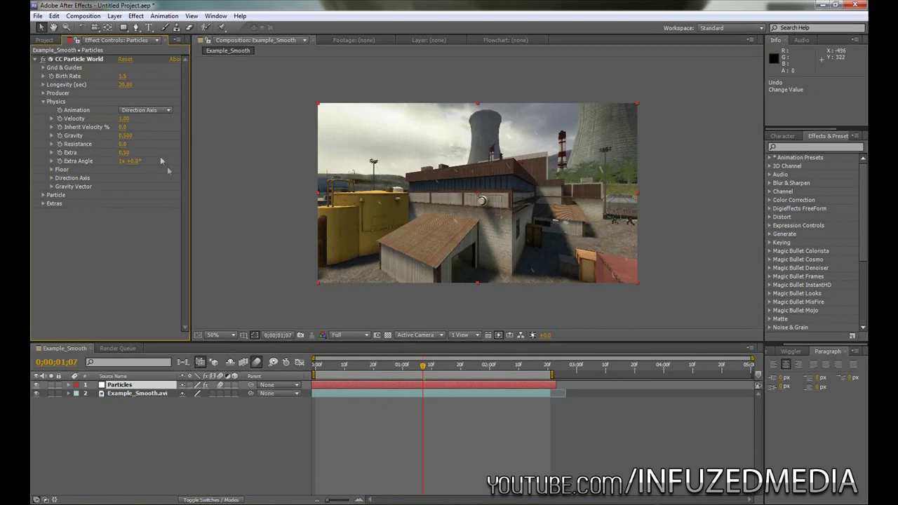
pyautogui.moveTo(127, 121); pyautogui.dragTo(112, 118)
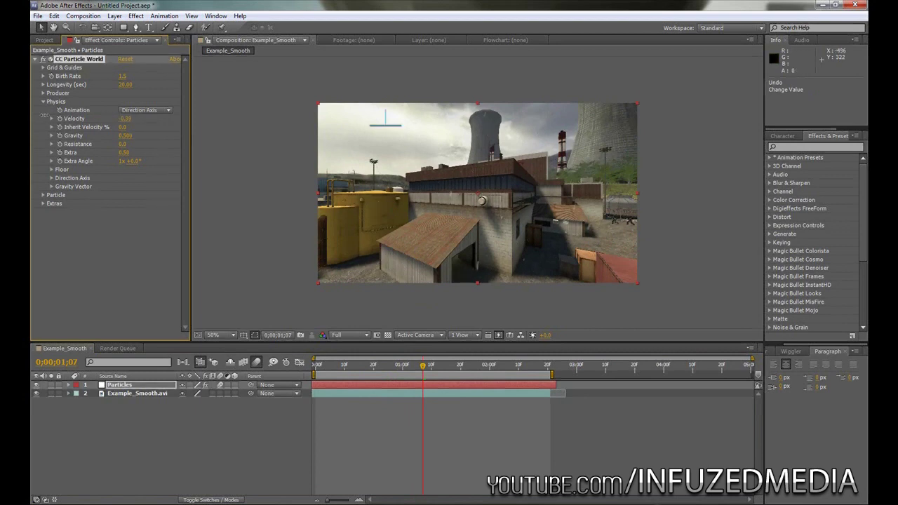
pyautogui.moveTo(324, 371); pyautogui.dragTo(359, 368)
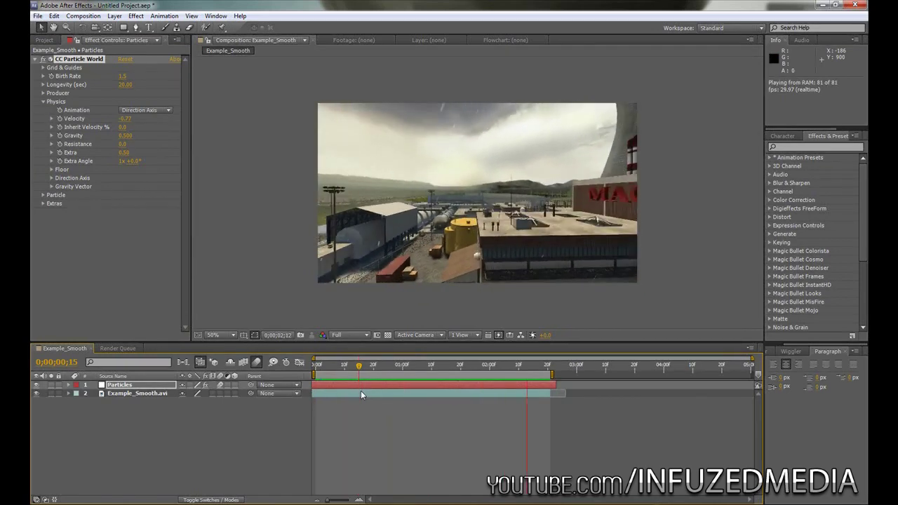
pyautogui.press('space')
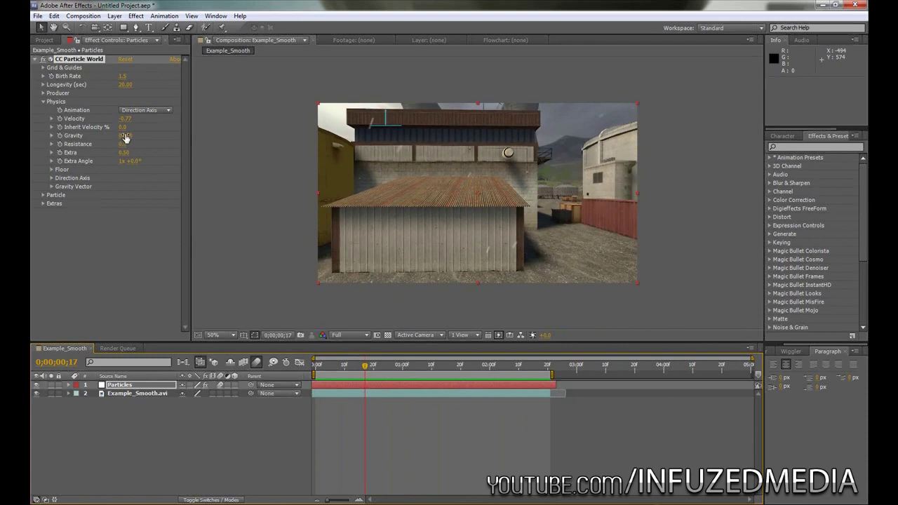
# Step: Set the particles' Physics Gravity to 0.200 and scrub the timeline to 0;00;01;00 to check their fall
pyautogui.moveTo(125, 138); pyautogui.dragTo(114, 133)
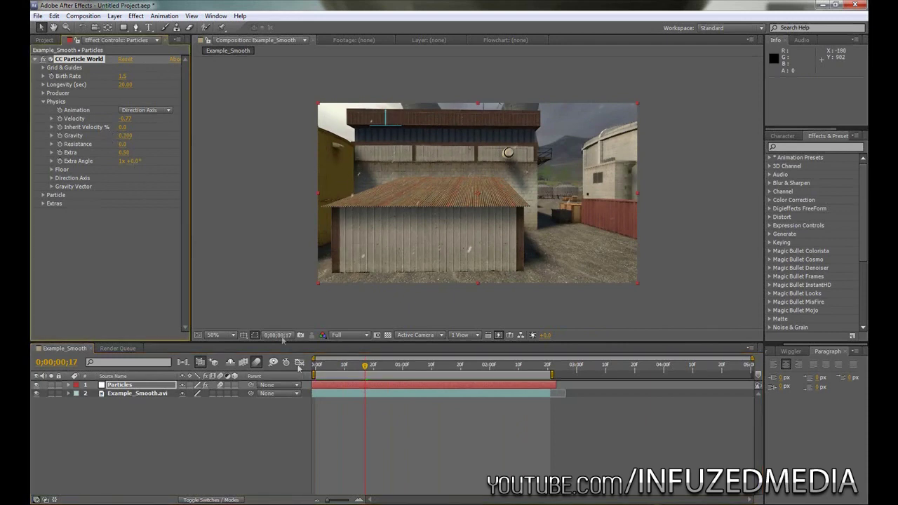
pyautogui.click(391, 366)
pyautogui.click(383, 393)
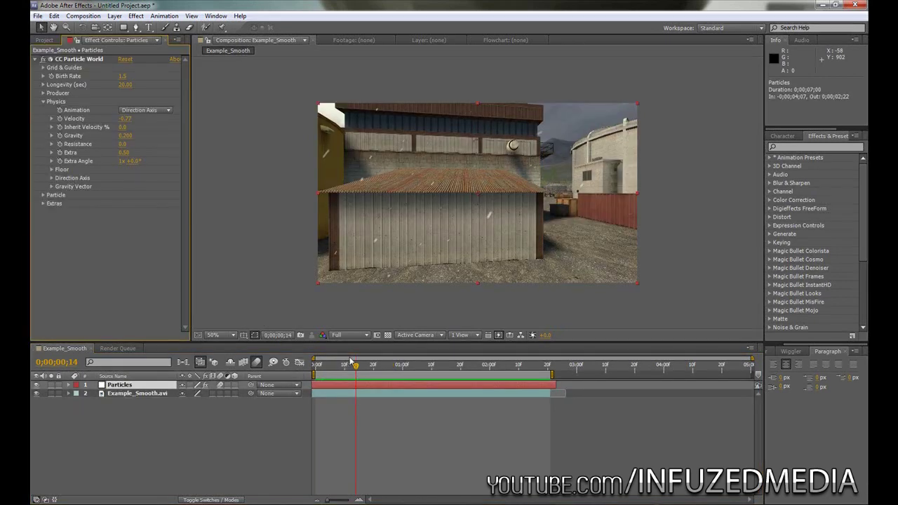
pyautogui.moveTo(354, 366); pyautogui.dragTo(402, 366)
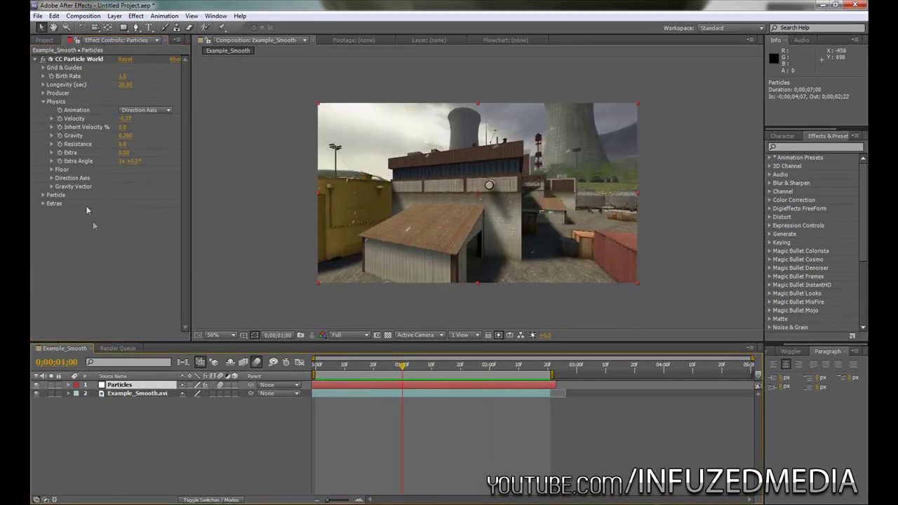
# Step: Expand the Direction Axis and Gravity Vector settings of the particle physics and scrub to 0;00;01;05 to examine the drift
pyautogui.click(51, 178)
pyautogui.click(51, 212)
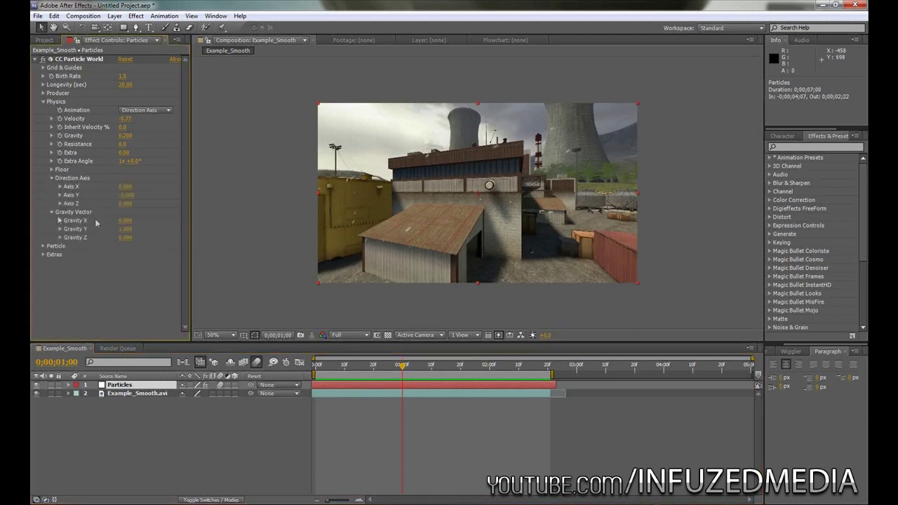
pyautogui.moveTo(338, 370); pyautogui.dragTo(418, 366)
# Step: Add an adjustment layer above the Particles layer, apply the Magic Bullet Looks effect to it, and inspect the grade at several frames
pyautogui.click(114, 15)
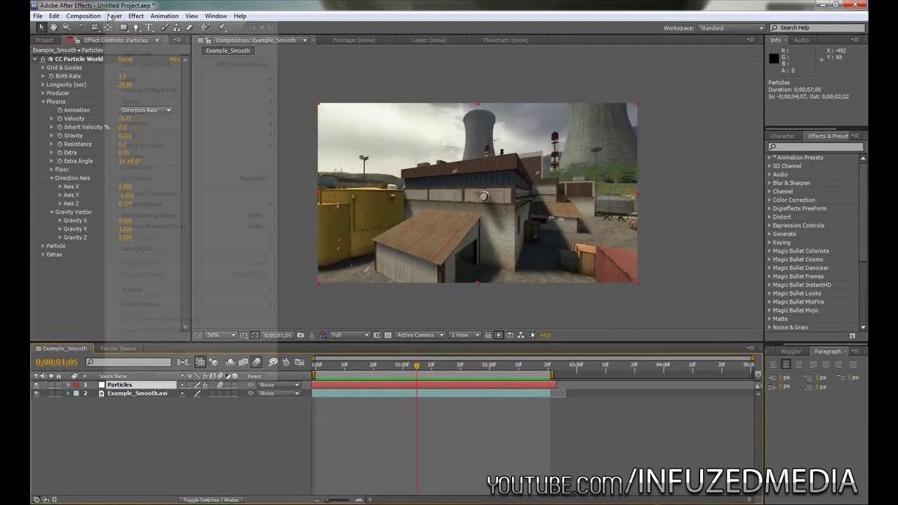
pyautogui.moveTo(232, 29)
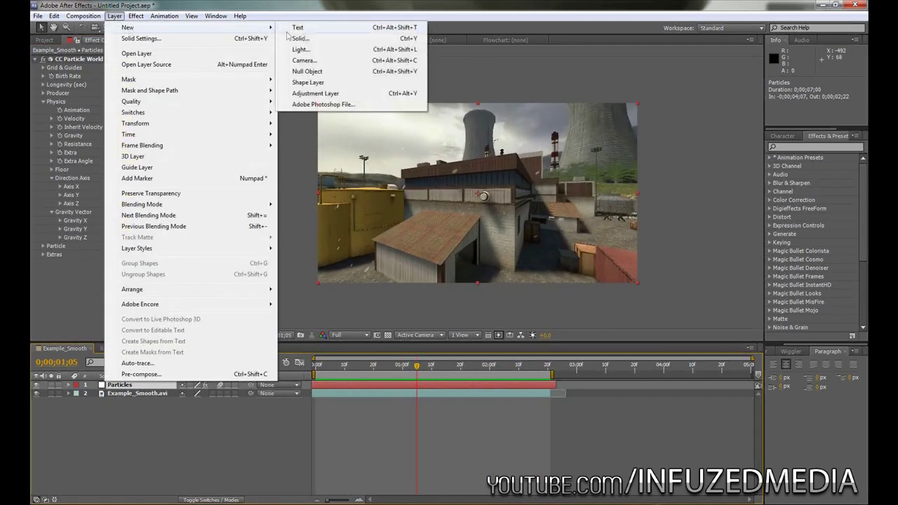
pyautogui.click(315, 93)
pyautogui.click(810, 146)
pyautogui.write('looks')
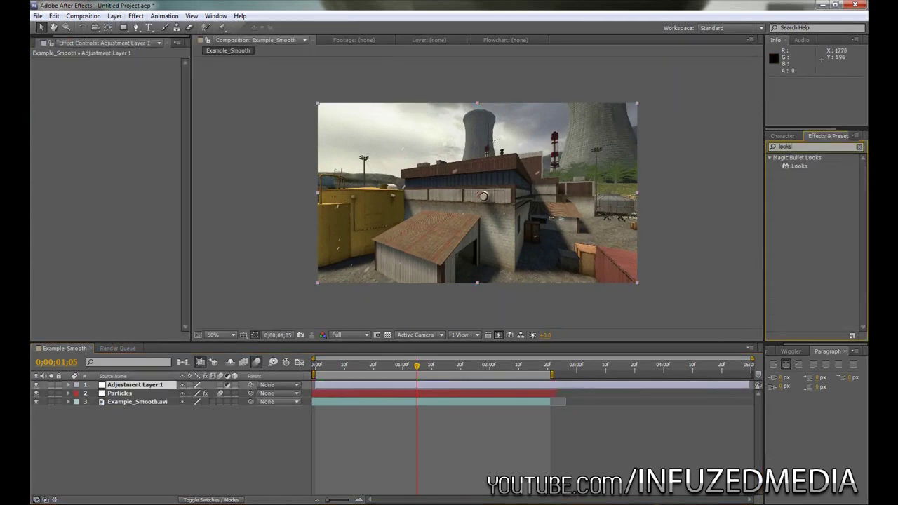
pyautogui.moveTo(795, 168); pyautogui.dragTo(144, 386)
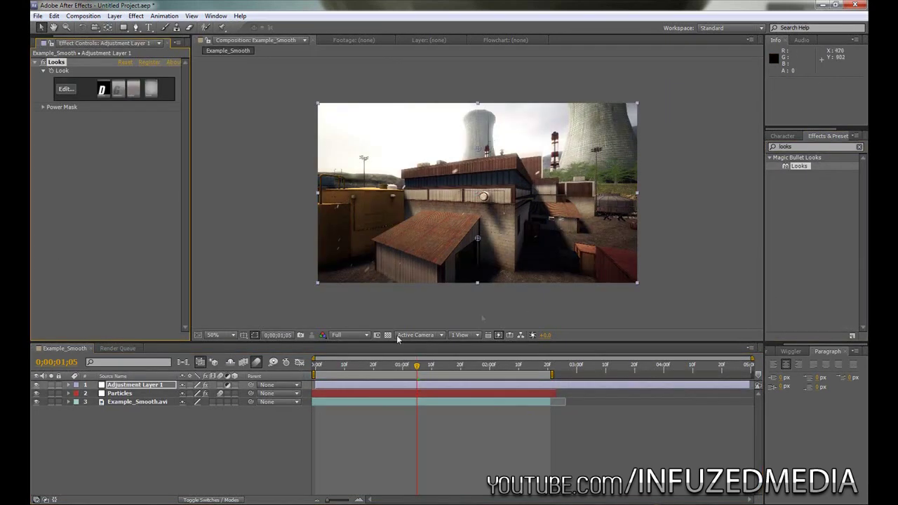
pyautogui.moveTo(417, 365); pyautogui.dragTo(449, 365)
pyautogui.click(683, 296)
pyautogui.scroll(1, 562, 279)
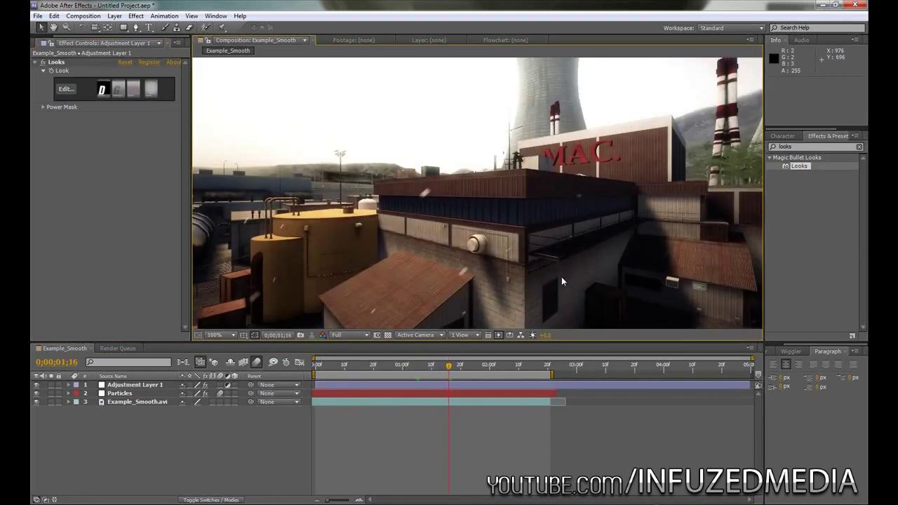
pyautogui.scroll(-1, 560, 276)
pyautogui.moveTo(415, 370); pyautogui.dragTo(355, 366)
# Step: Apply the Stylize Glow effect to the Particles layer and check the glowing particles at other frames up to 0;00;00;26
pyautogui.doubleClick(805, 146)
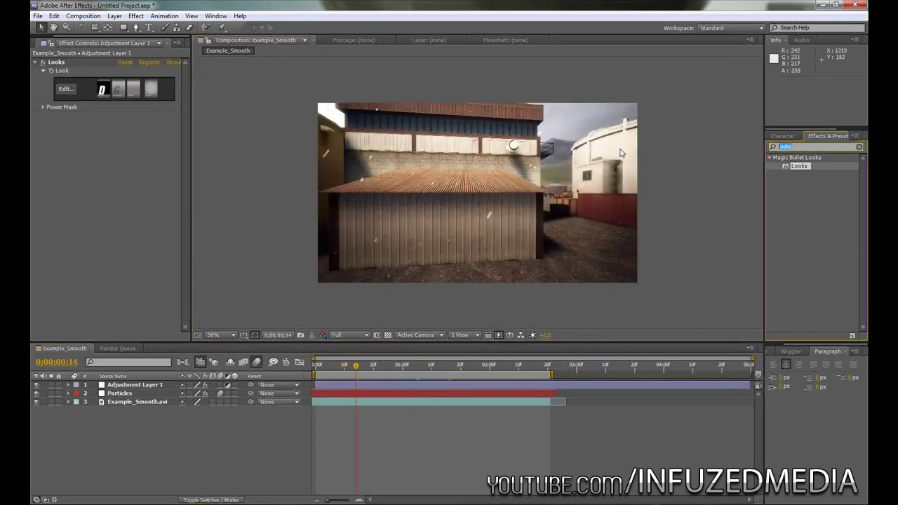
pyautogui.write('glow')
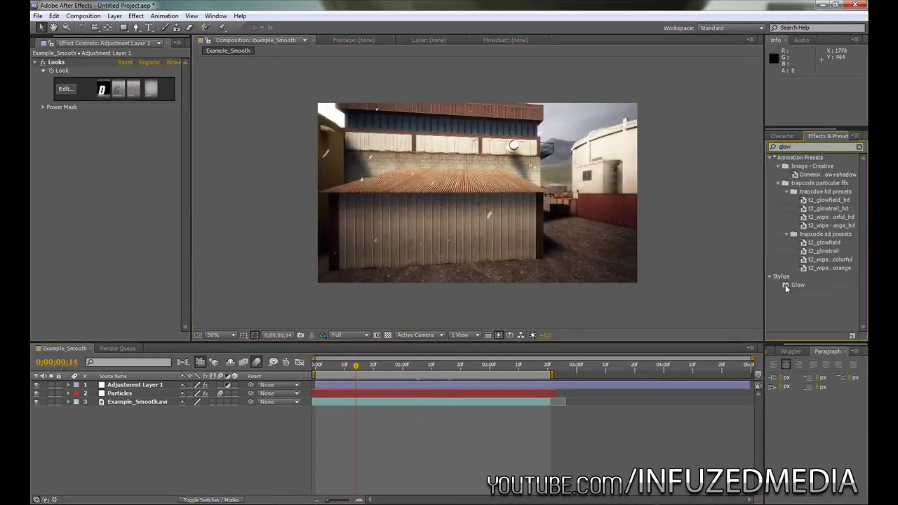
pyautogui.moveTo(785, 285); pyautogui.dragTo(123, 393)
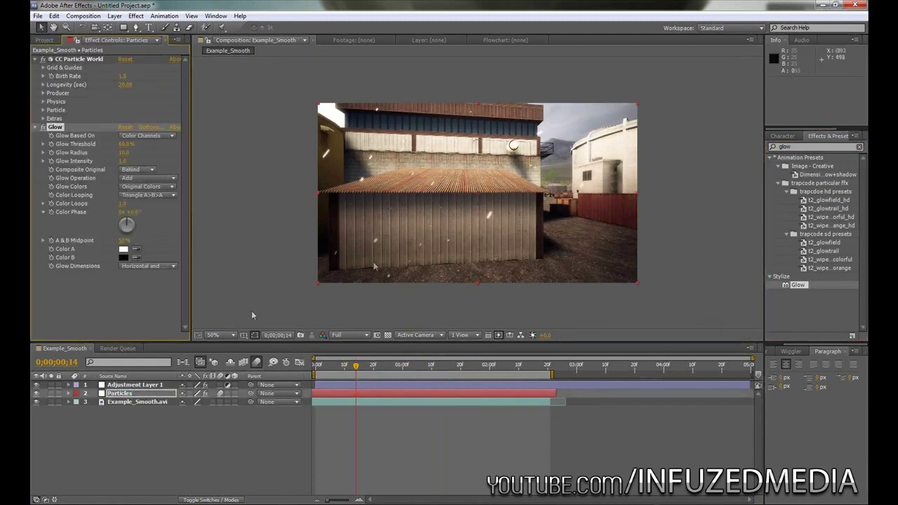
pyautogui.moveTo(357, 365); pyautogui.dragTo(344, 364)
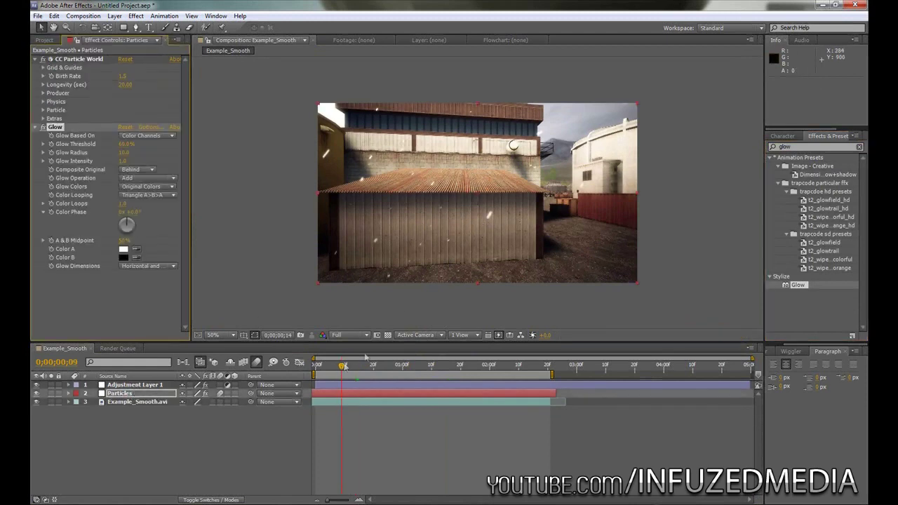
pyautogui.click(391, 365)
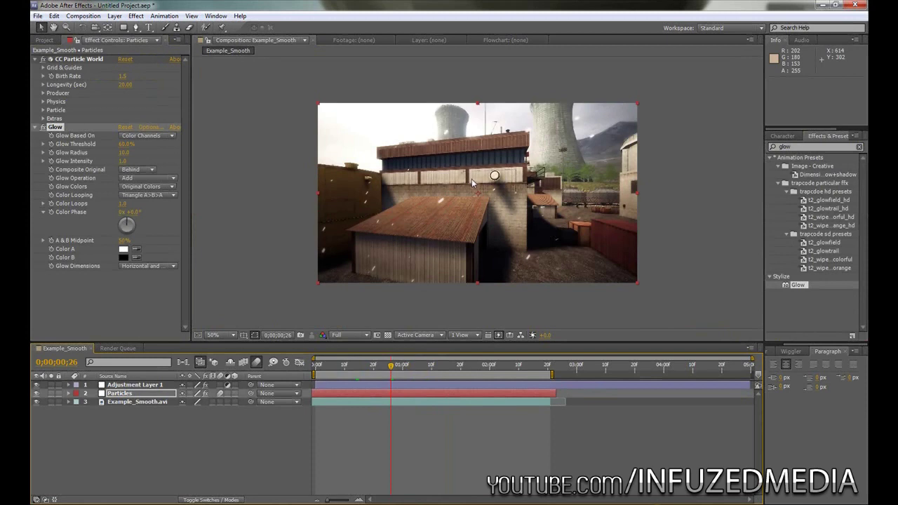
# Step: Try the Generate Fill effect on the Particles layer, delete it again, and scrub through the clip
pyautogui.click(807, 146)
pyautogui.write('fil')
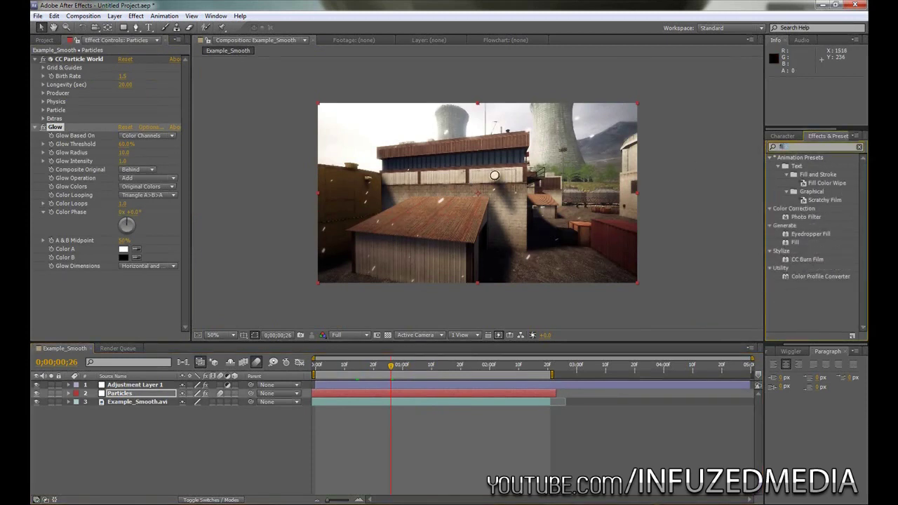
pyautogui.write('ll')
pyautogui.moveTo(792, 209); pyautogui.dragTo(140, 392)
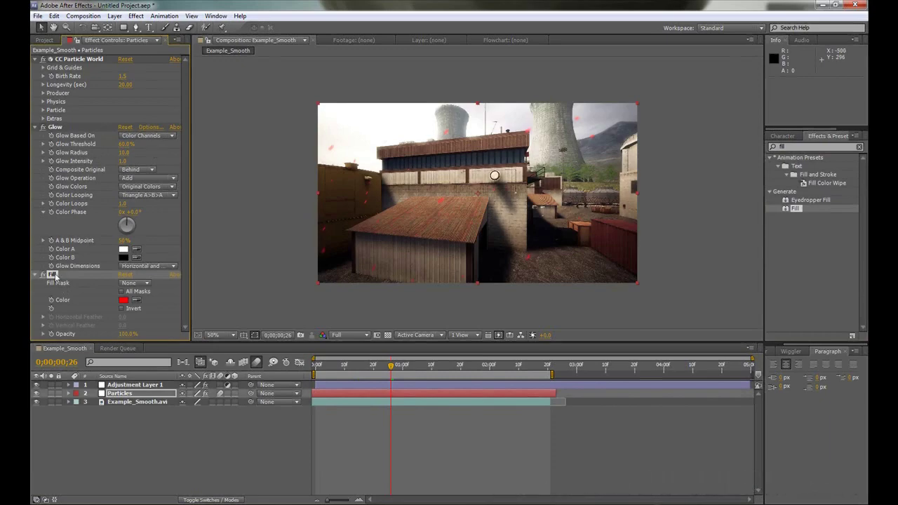
pyautogui.press('Delete')
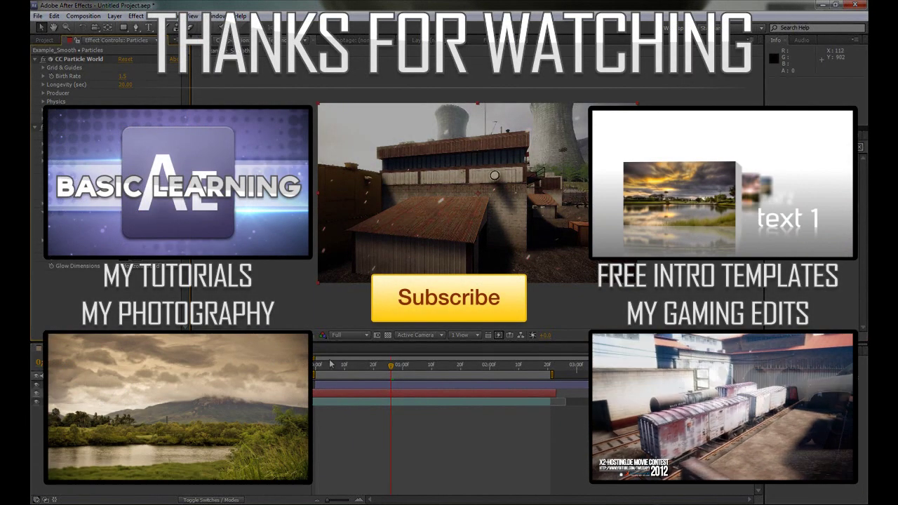
pyautogui.moveTo(324, 364); pyautogui.dragTo(356, 364)
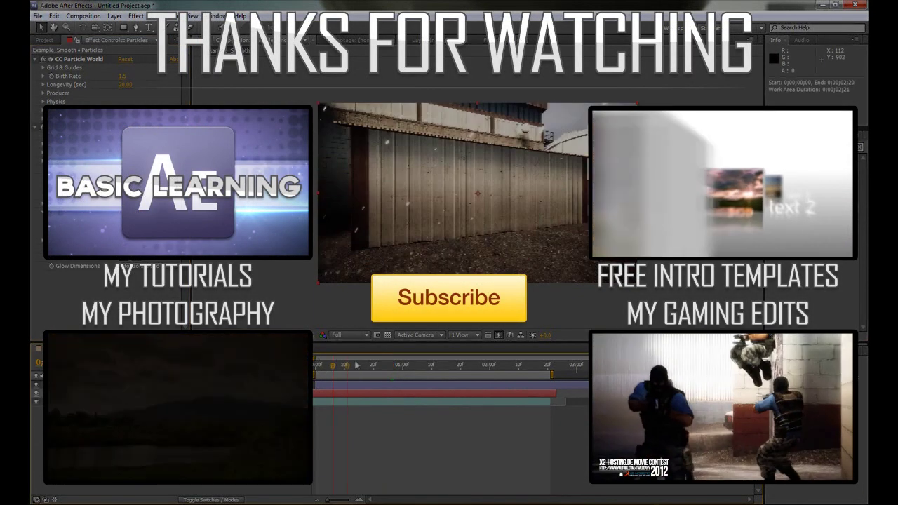